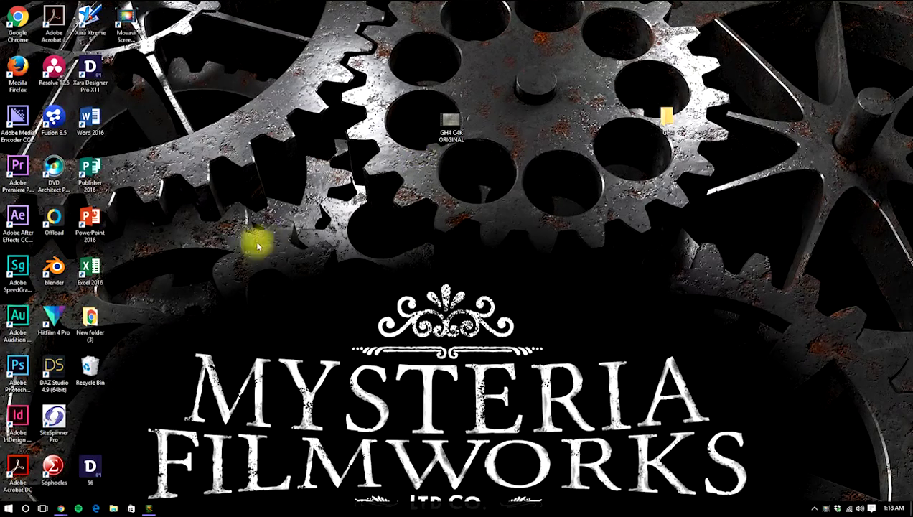
- Select the Resolve 12.5 shortcut and move the GH4 C4K ORIGINAL icon about 100 px left
{"action": "left_click", "coordinate": [51, 72]}
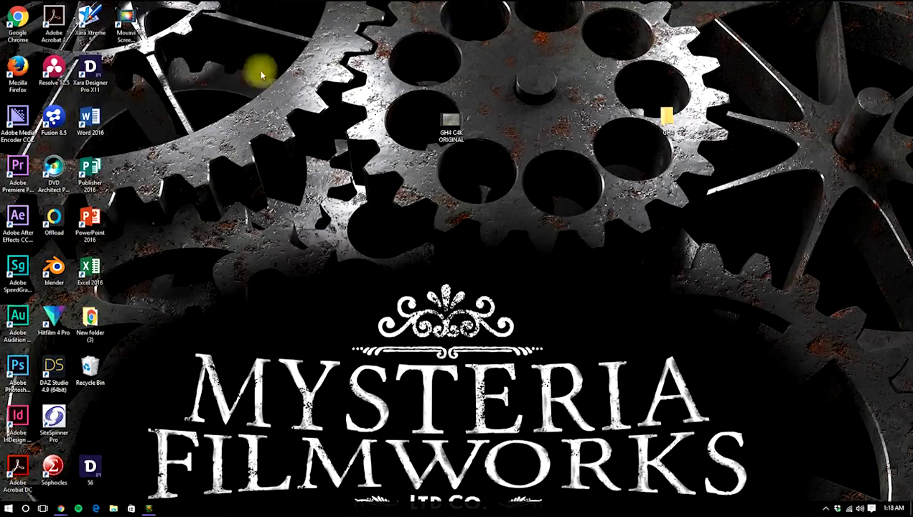
{"action": "left_click_drag", "start_coordinate": [444, 122], "coordinate": [373, 123]}
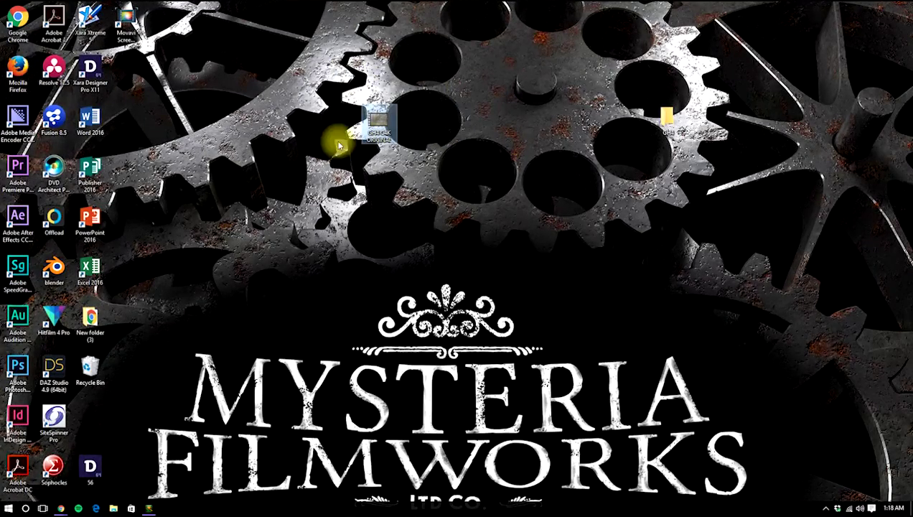
{"action": "double_click", "coordinate": [385, 122]}
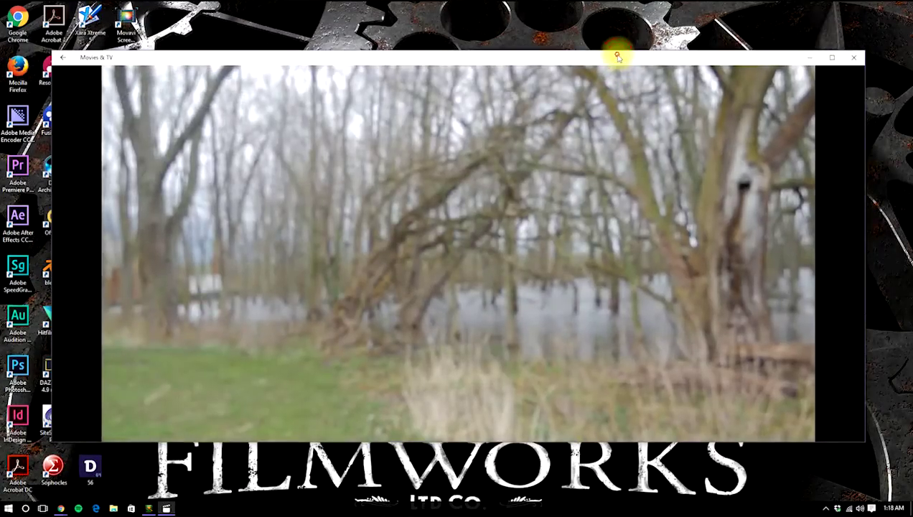
{"action": "double_click", "coordinate": [617, 54]}
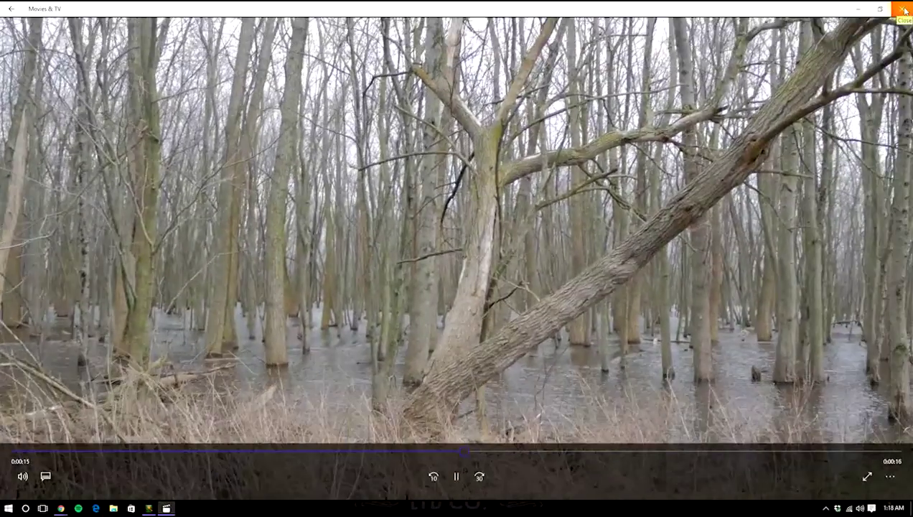
{"action": "left_click", "coordinate": [904, 10]}
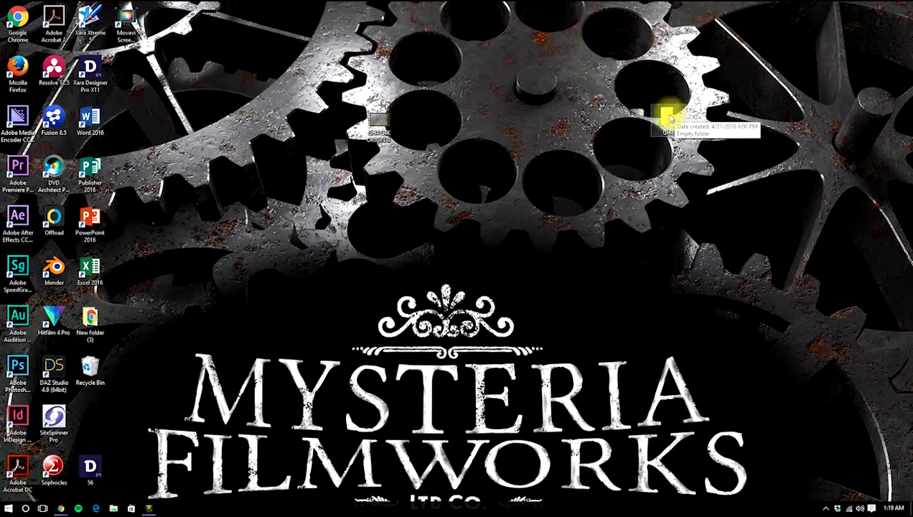
- Shift the GH4 folder left, drop GH4 C4K ORIGINAL into it, and launch Resolve 12.5
{"action": "left_click_drag", "start_coordinate": [629, 87], "coordinate": [742, 179]}
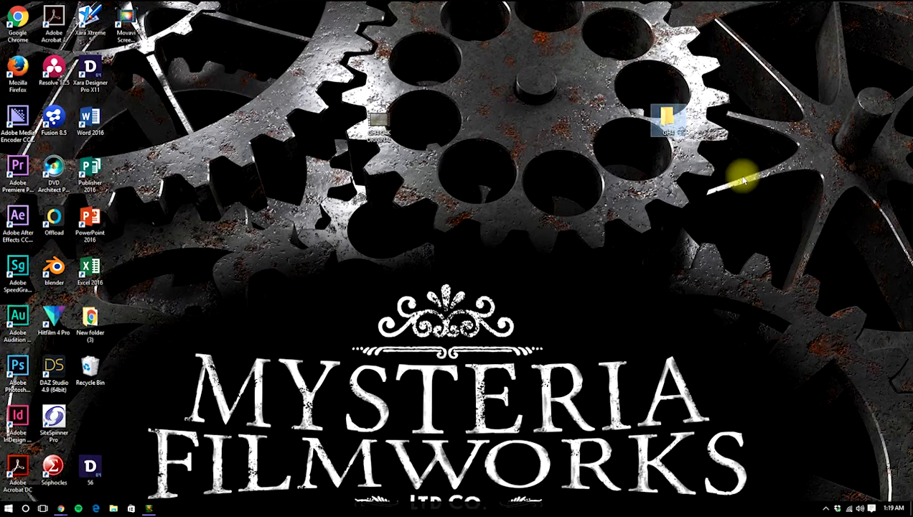
{"action": "left_click", "coordinate": [743, 178]}
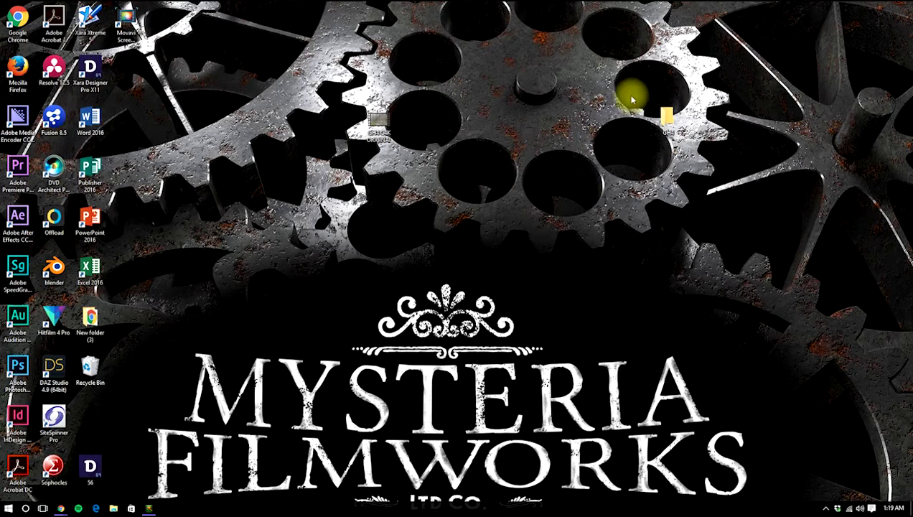
{"action": "left_click_drag", "start_coordinate": [666, 114], "coordinate": [566, 117]}
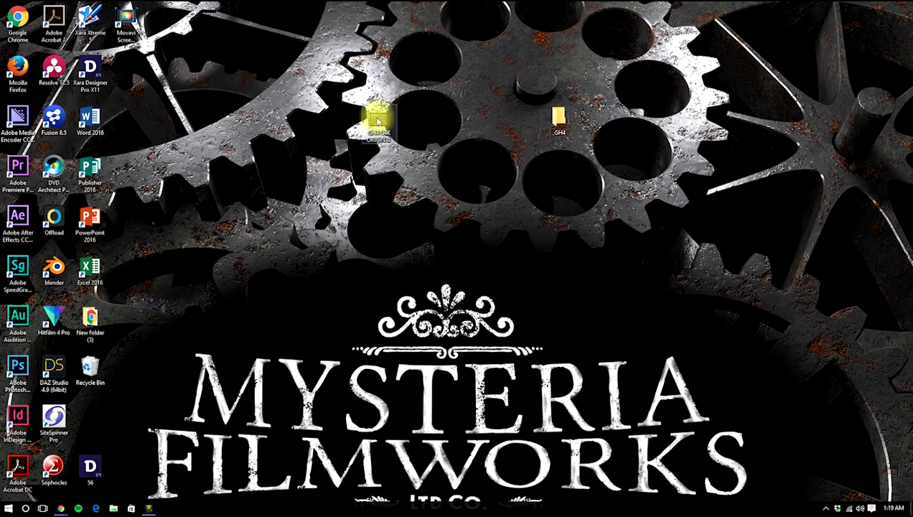
{"action": "left_click_drag", "start_coordinate": [376, 119], "coordinate": [558, 121]}
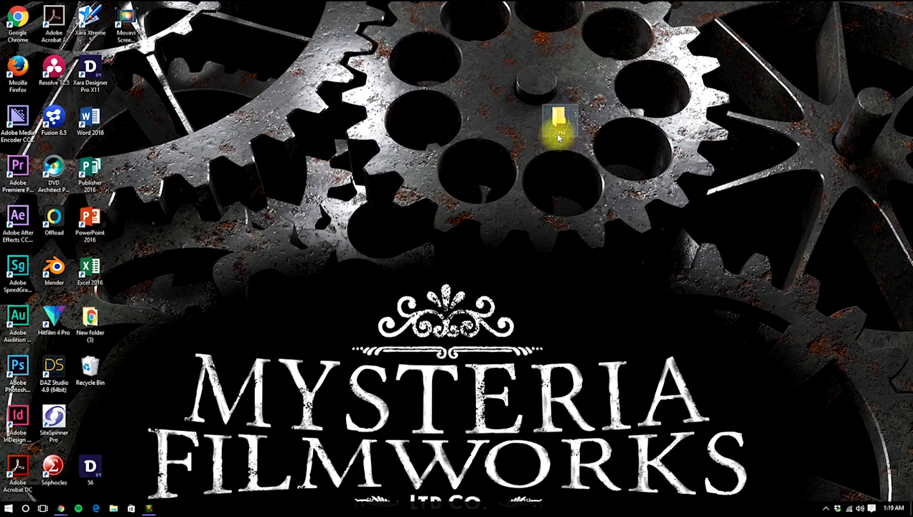
{"action": "left_click", "coordinate": [583, 159]}
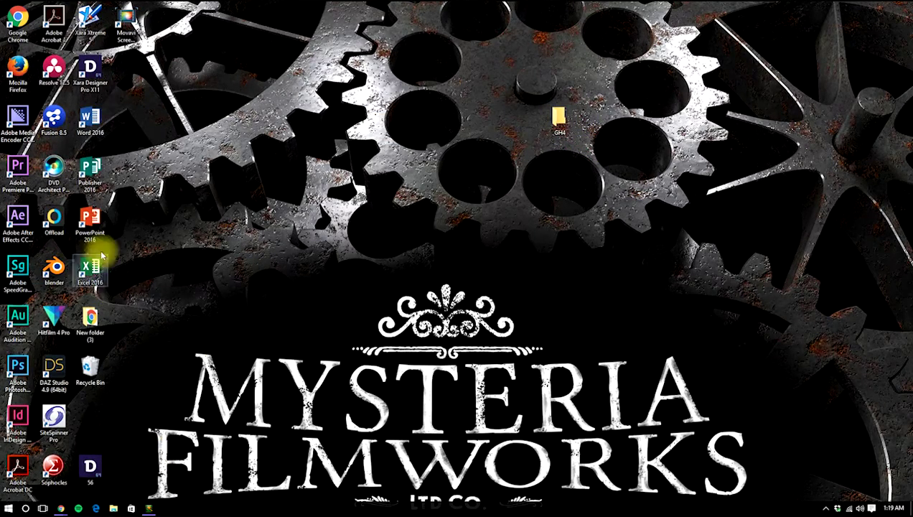
{"action": "double_click", "coordinate": [58, 66]}
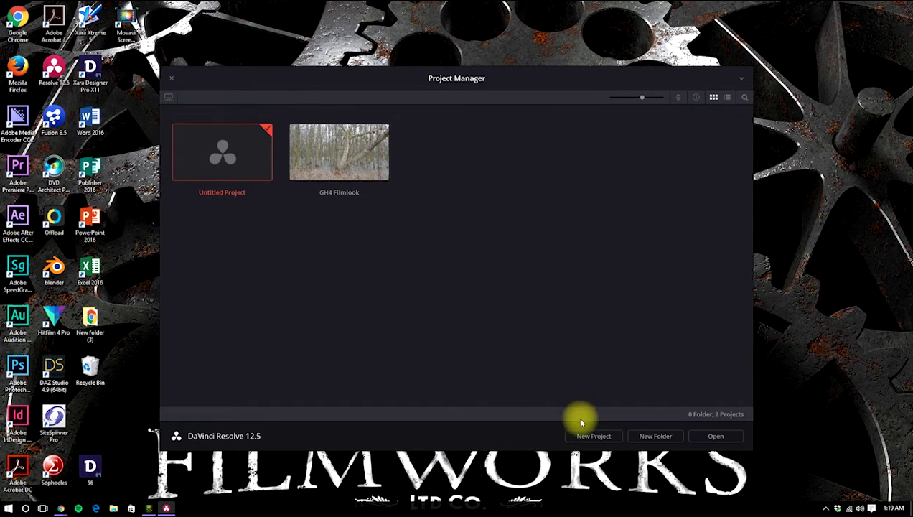
- Create a new project named 'Make it look like film' and open it
{"action": "left_click", "coordinate": [583, 435]}
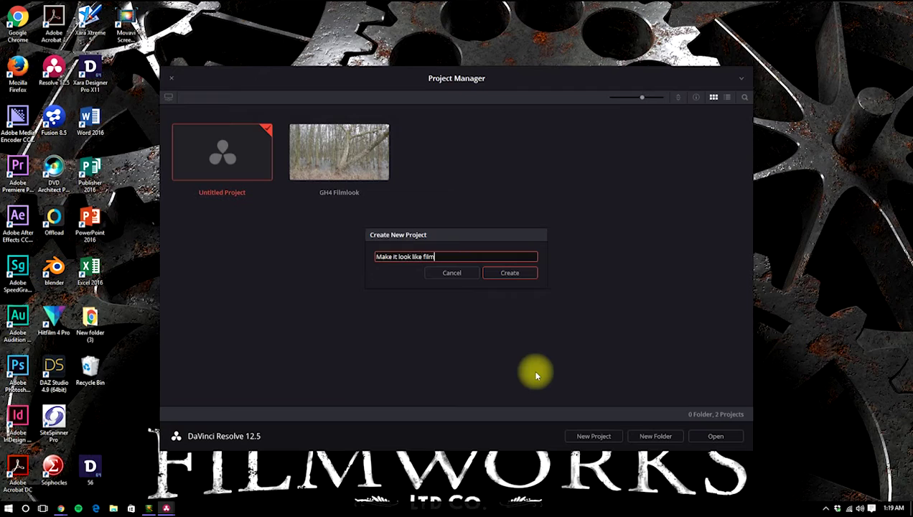
{"action": "left_click", "coordinate": [516, 273]}
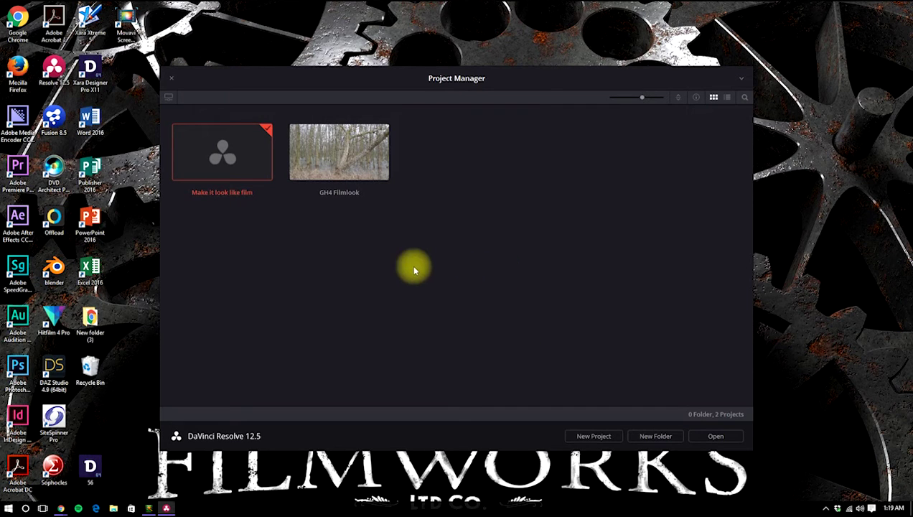
{"action": "double_click", "coordinate": [225, 152]}
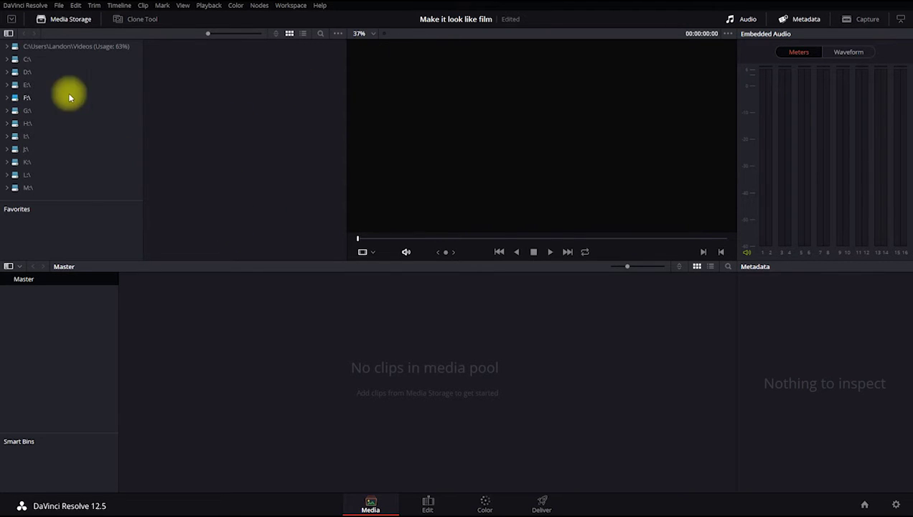
- Browse Media Storage to C:\Users\…\Desktop\GH4 and add GH4 C4K ORIGINAL to the Media Pool
{"action": "left_click", "coordinate": [86, 137]}
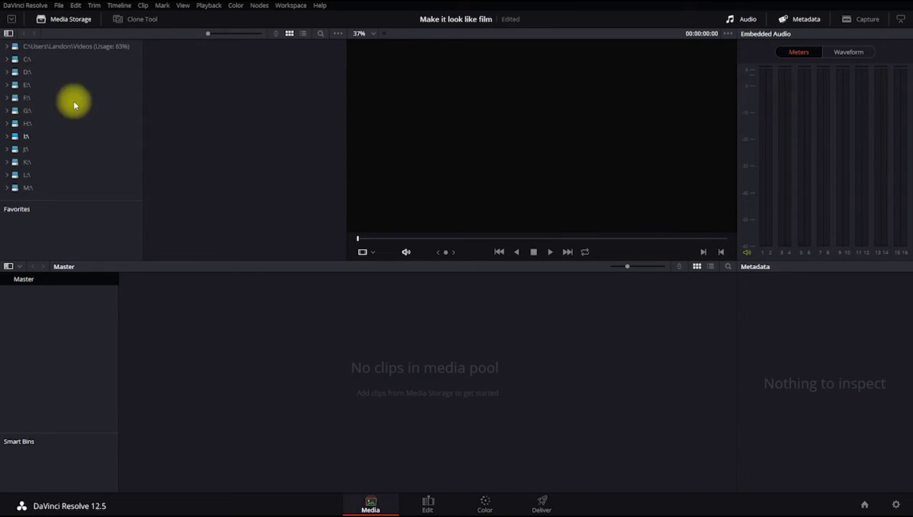
{"action": "left_click", "coordinate": [8, 59]}
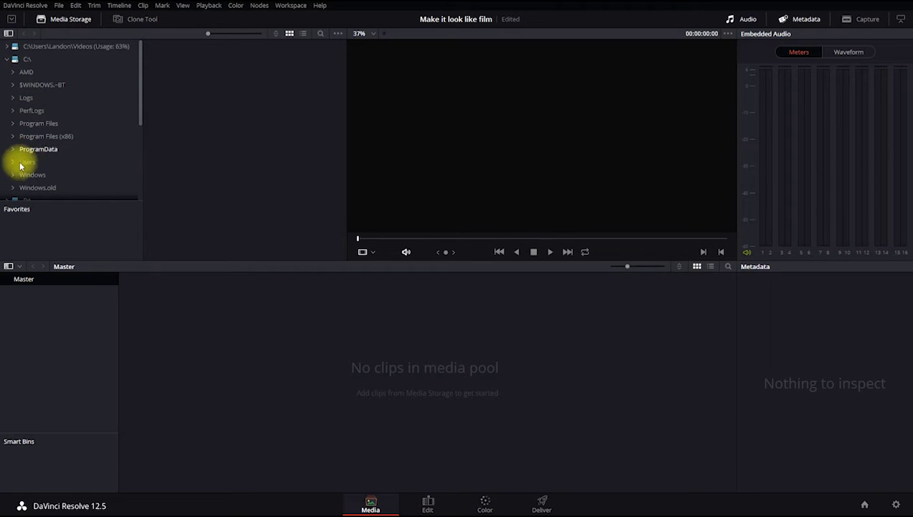
{"action": "left_click", "coordinate": [12, 161]}
{"action": "left_click", "coordinate": [19, 168]}
{"action": "left_click", "coordinate": [26, 87]}
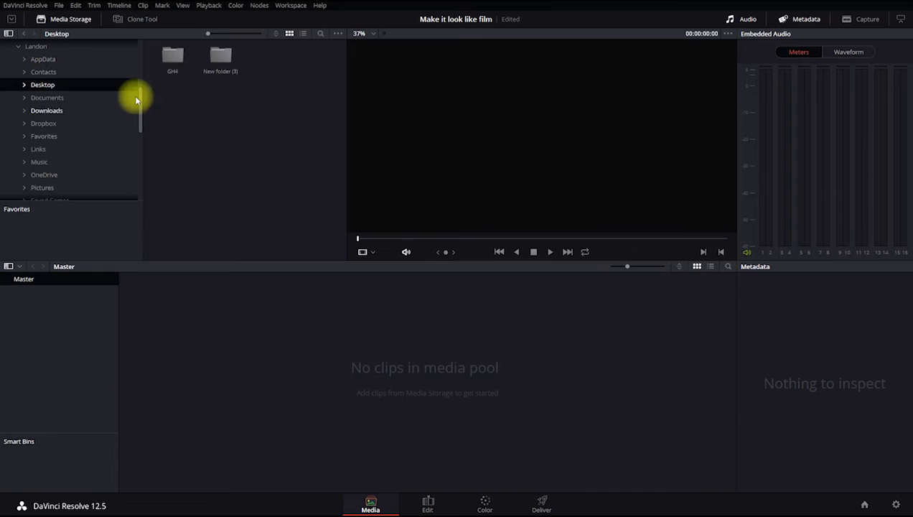
{"action": "double_click", "coordinate": [172, 54]}
{"action": "left_click", "coordinate": [172, 55]}
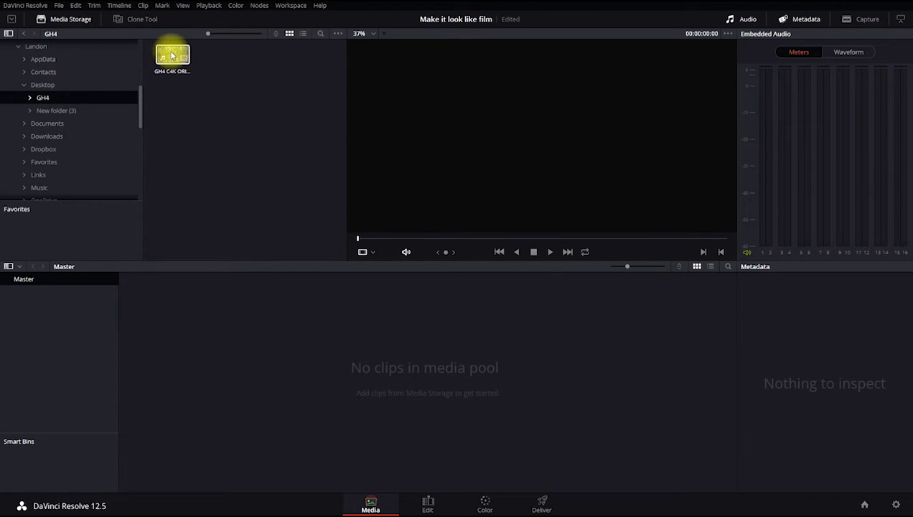
{"action": "left_click_drag", "start_coordinate": [173, 55], "coordinate": [445, 384]}
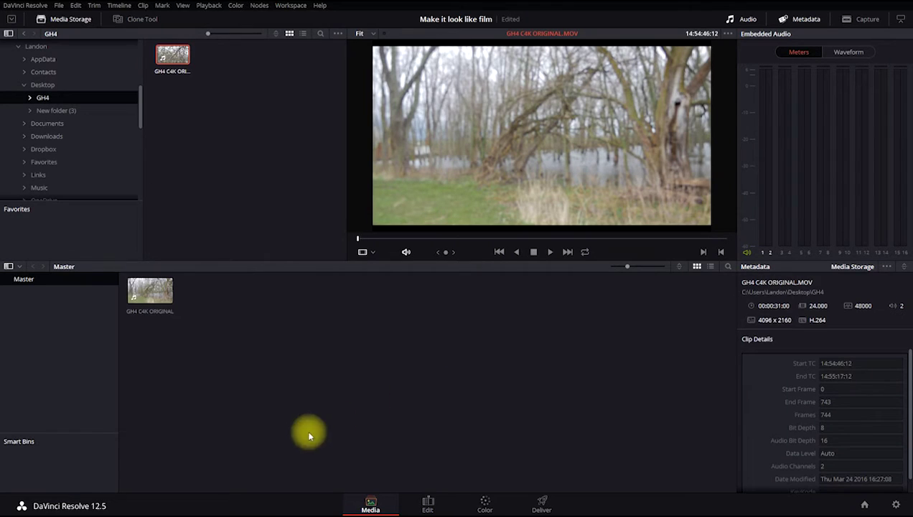
- On the Edit page, set and save the timeline resolution as 2048 x 858 DCI Scope 2.39
{"action": "left_click", "coordinate": [429, 505]}
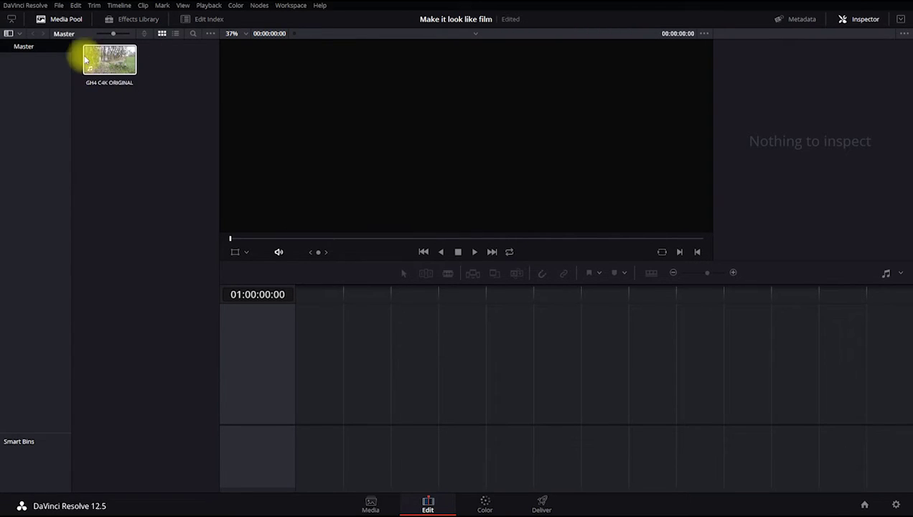
{"action": "left_click", "coordinate": [60, 6]}
{"action": "left_click", "coordinate": [93, 179]}
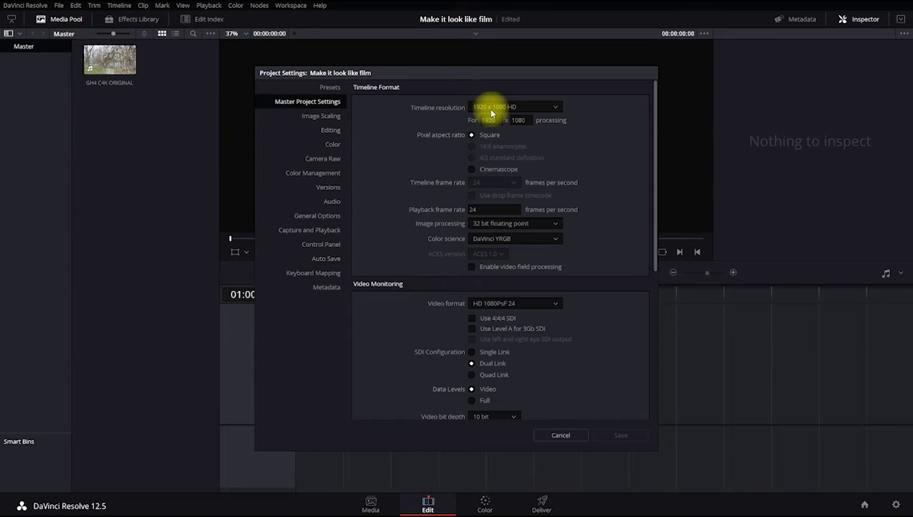
{"action": "left_click", "coordinate": [489, 107]}
{"action": "left_click_drag", "start_coordinate": [564, 132], "coordinate": [567, 199]}
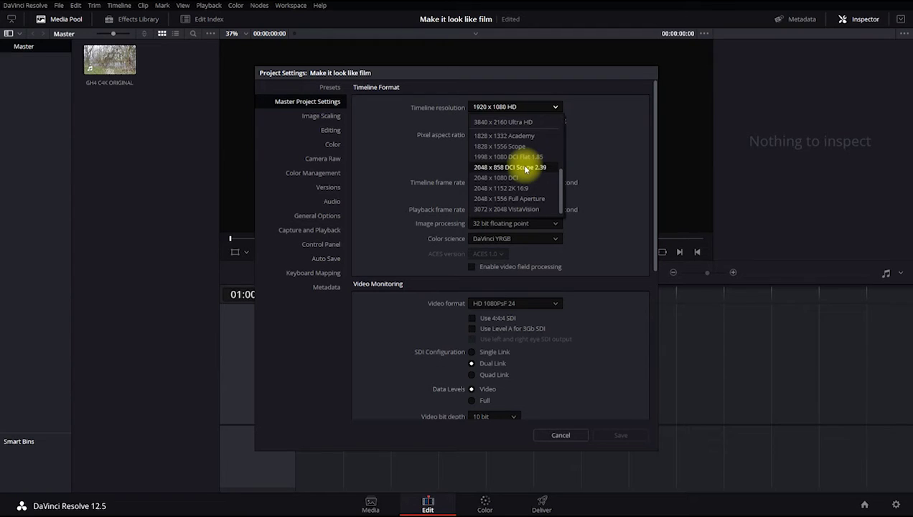
{"action": "left_click", "coordinate": [526, 169]}
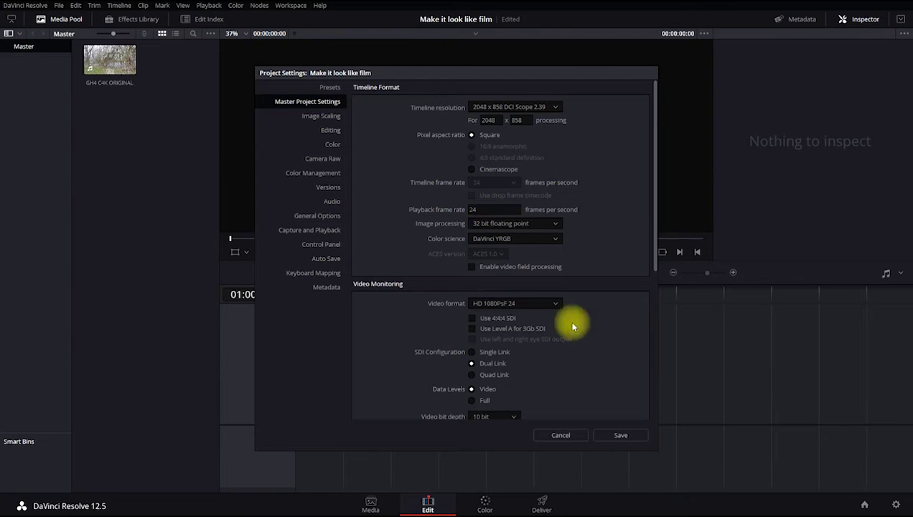
{"action": "left_click", "coordinate": [630, 435]}
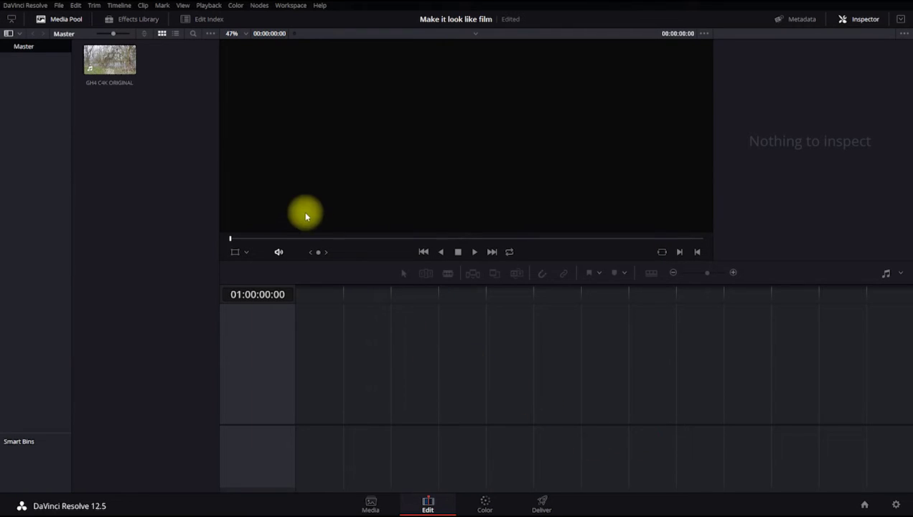
- Drop GH4 C4K ORIGINAL onto a new Timeline 1 and scrub the playhead to 01:00:10:20
{"action": "left_click_drag", "start_coordinate": [109, 61], "coordinate": [305, 407]}
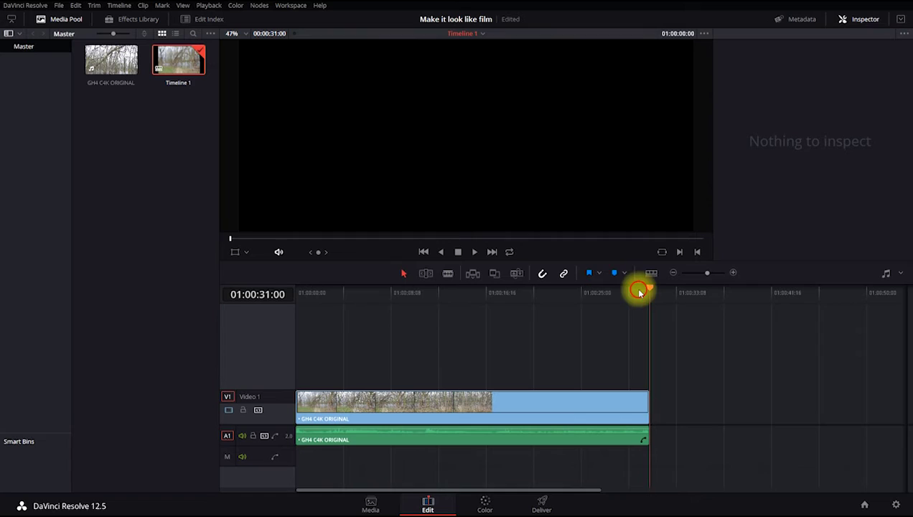
{"action": "left_click_drag", "start_coordinate": [641, 291], "coordinate": [517, 292]}
{"action": "left_click", "coordinate": [425, 291]}
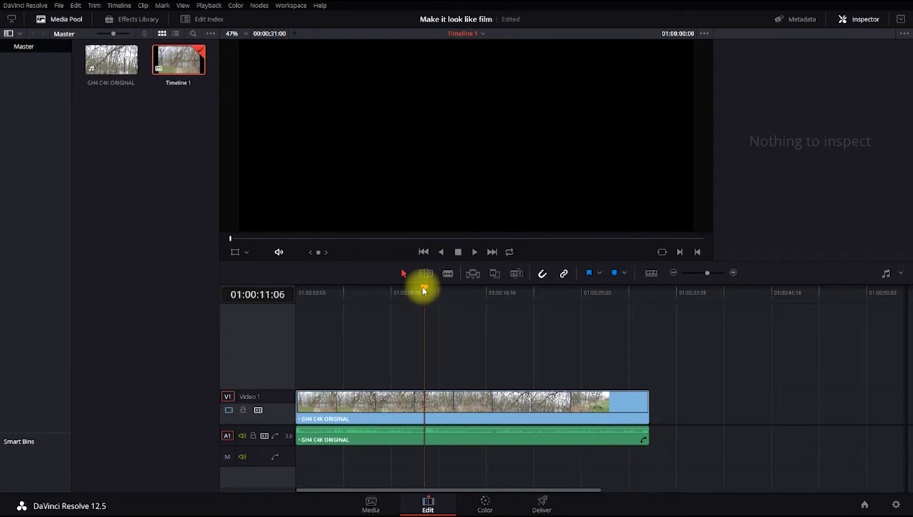
{"action": "left_click", "coordinate": [365, 292]}
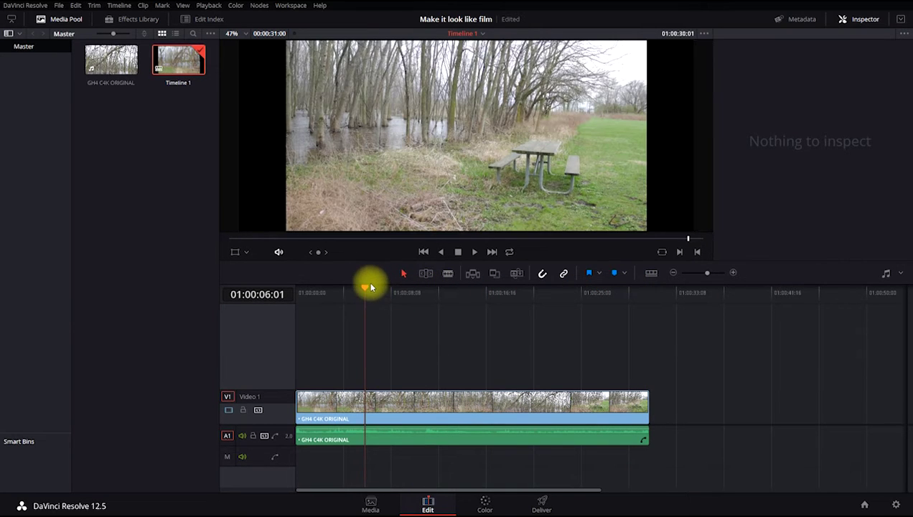
{"action": "left_click_drag", "start_coordinate": [368, 287], "coordinate": [408, 290]}
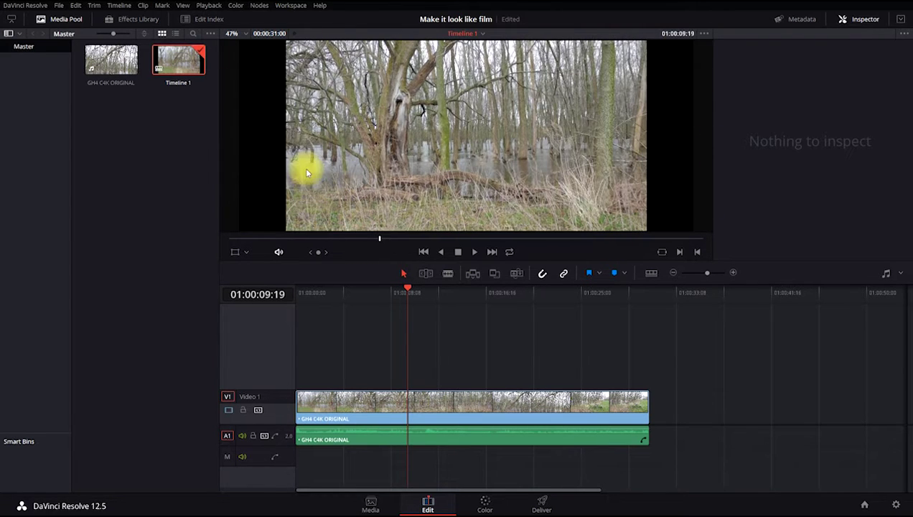
{"action": "left_click_drag", "start_coordinate": [407, 289], "coordinate": [420, 290]}
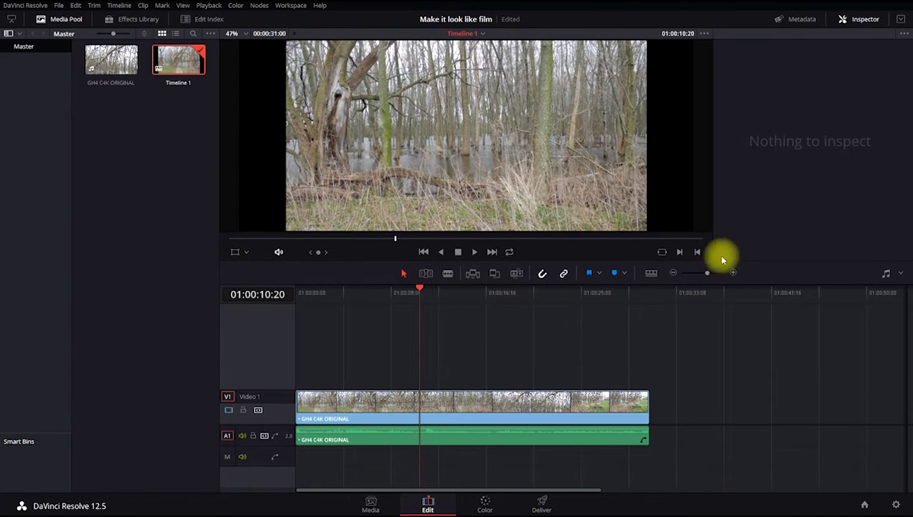
- Set the clip's Inspector Scaling to Fill so it covers the 2.39 frame, then review it
{"action": "left_click", "coordinate": [469, 410]}
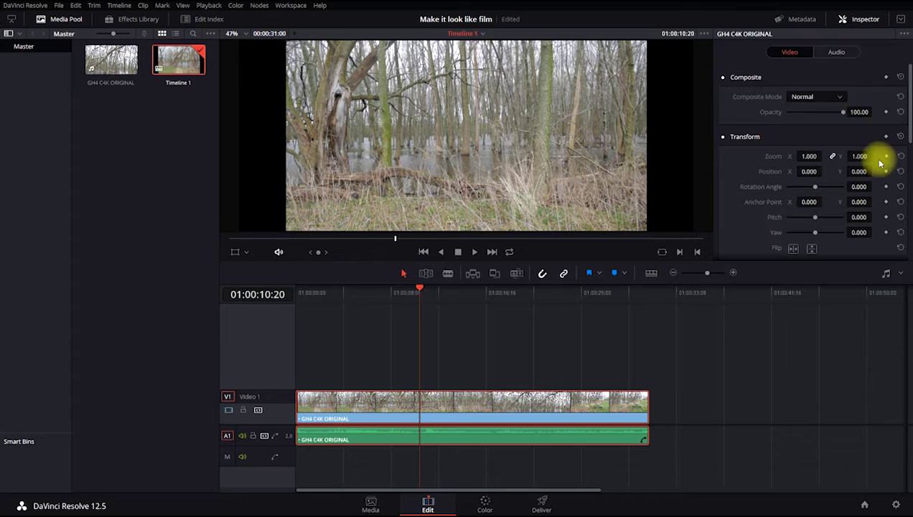
{"action": "left_click", "coordinate": [860, 20]}
{"action": "left_click", "coordinate": [862, 22]}
{"action": "left_click", "coordinate": [862, 22]}
{"action": "left_click", "coordinate": [860, 20]}
{"action": "scroll", "coordinate": [896, 185], "scroll_direction": "down", "scroll_amount": 10}
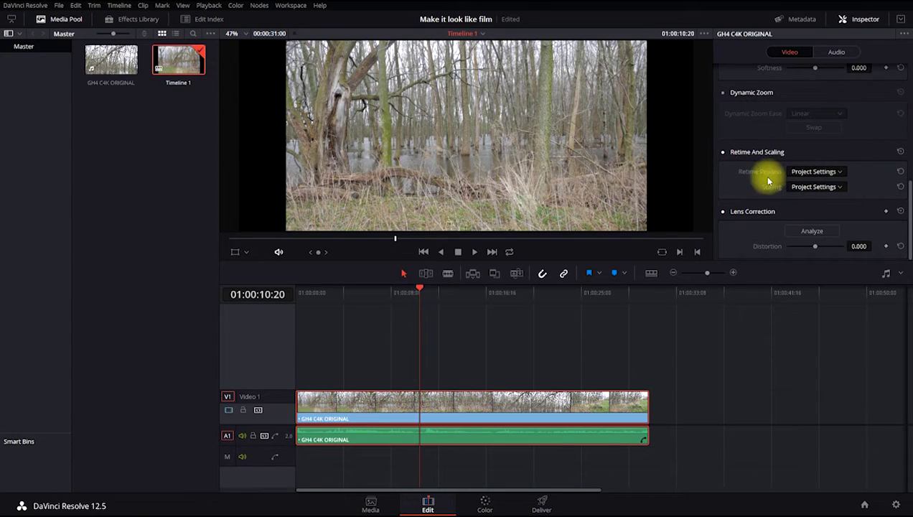
{"action": "left_click", "coordinate": [816, 187]}
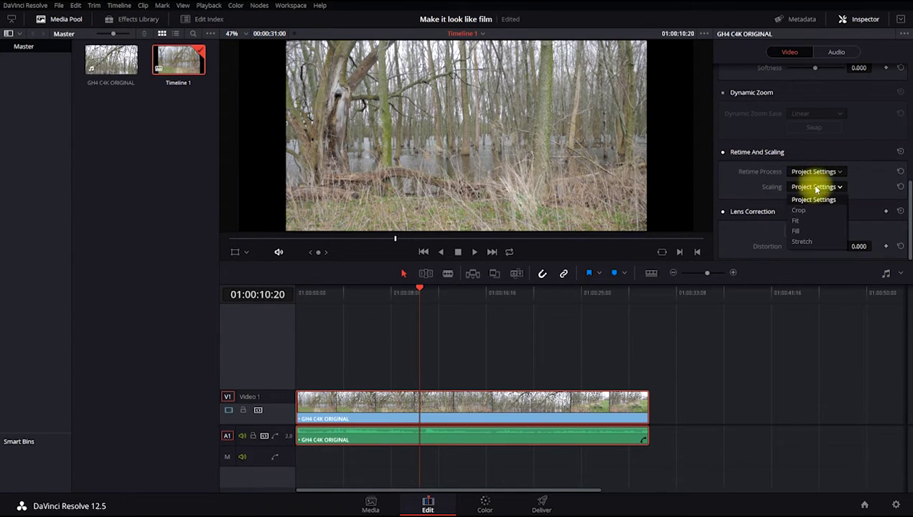
{"action": "left_click", "coordinate": [804, 231]}
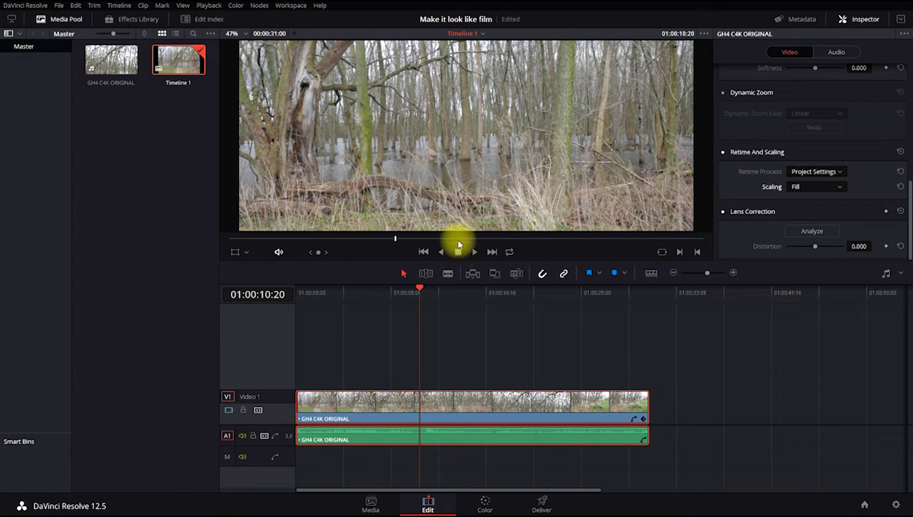
{"action": "left_click_drag", "start_coordinate": [417, 285], "coordinate": [399, 296]}
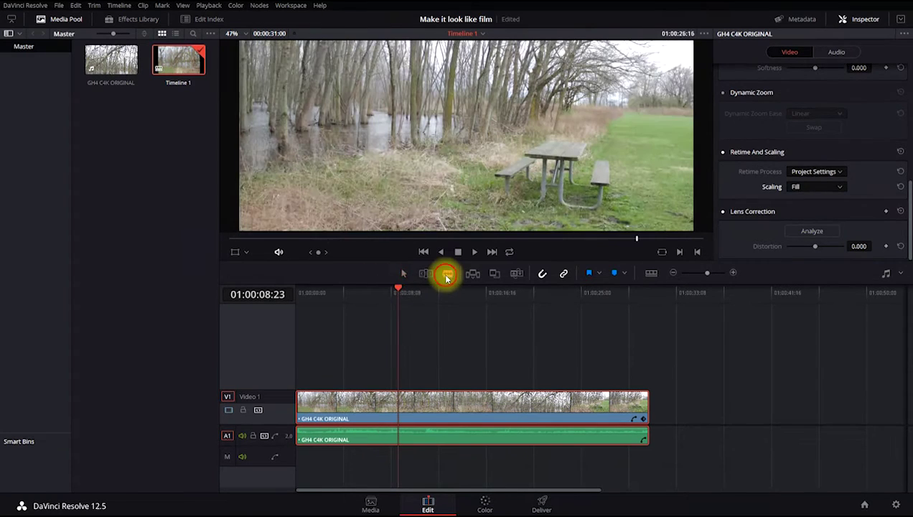
- Blade the clip at 01:00:08:23 and 01:00:22:16
{"action": "left_click", "coordinate": [447, 273]}
{"action": "left_click", "coordinate": [401, 404]}
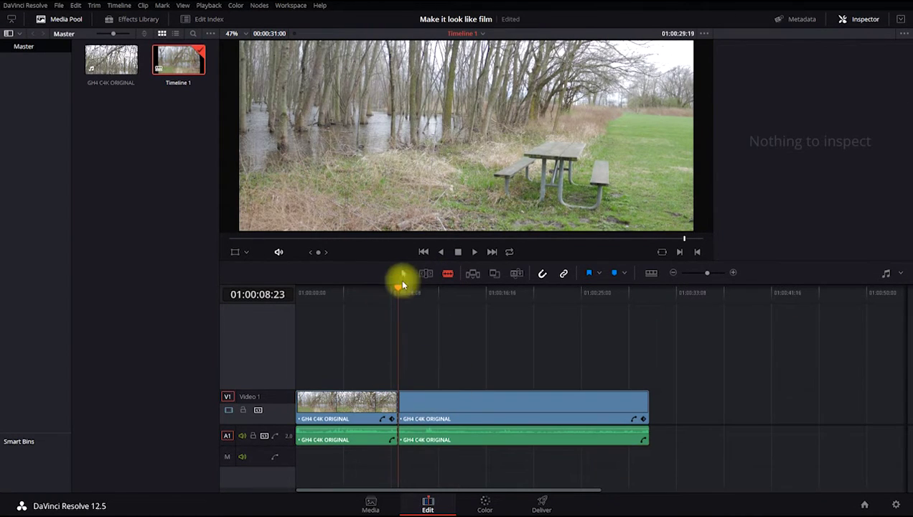
{"action": "left_click_drag", "start_coordinate": [402, 291], "coordinate": [554, 295]}
{"action": "left_click", "coordinate": [559, 403]}
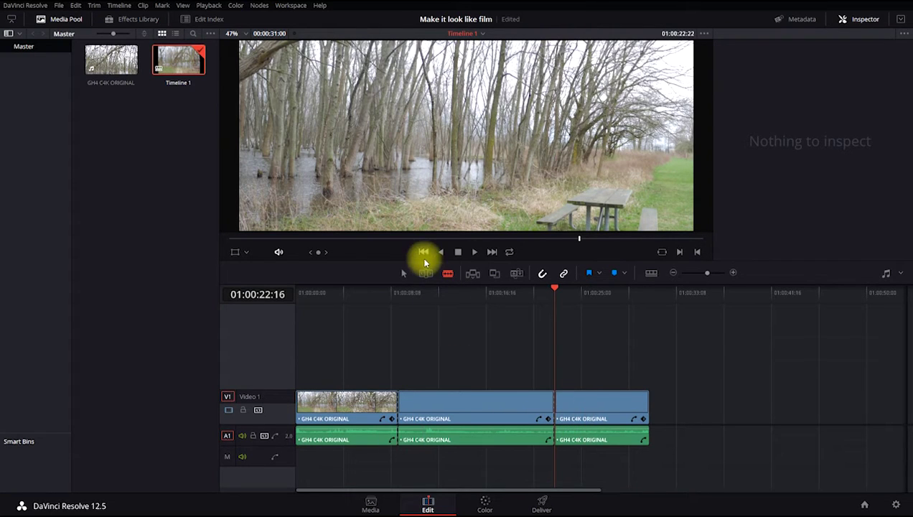
- Delete the opening and trailing pieces, leaving the middle section at the timeline start
{"action": "left_click", "coordinate": [403, 272]}
{"action": "left_click", "coordinate": [381, 400]}
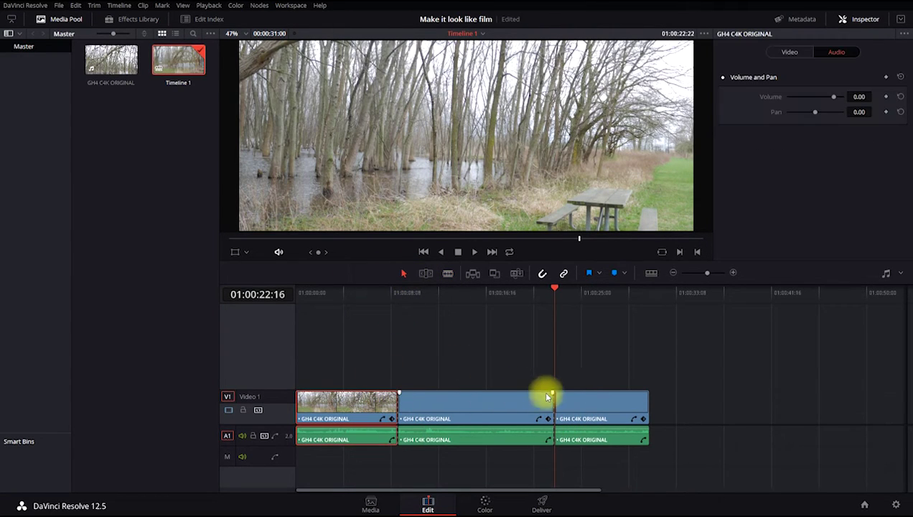
{"action": "key", "text": "Delete"}
{"action": "left_click", "coordinate": [518, 409]}
{"action": "key", "text": "Delete"}
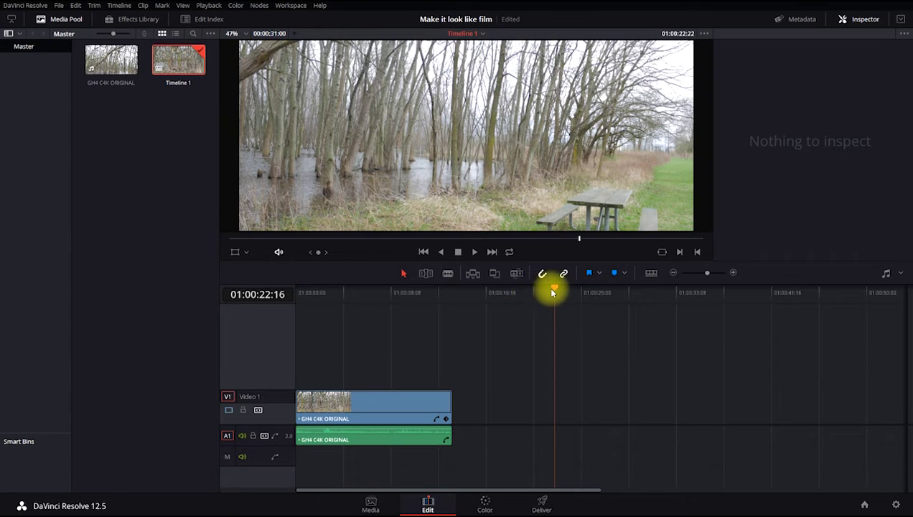
{"action": "left_click_drag", "start_coordinate": [546, 290], "coordinate": [305, 296]}
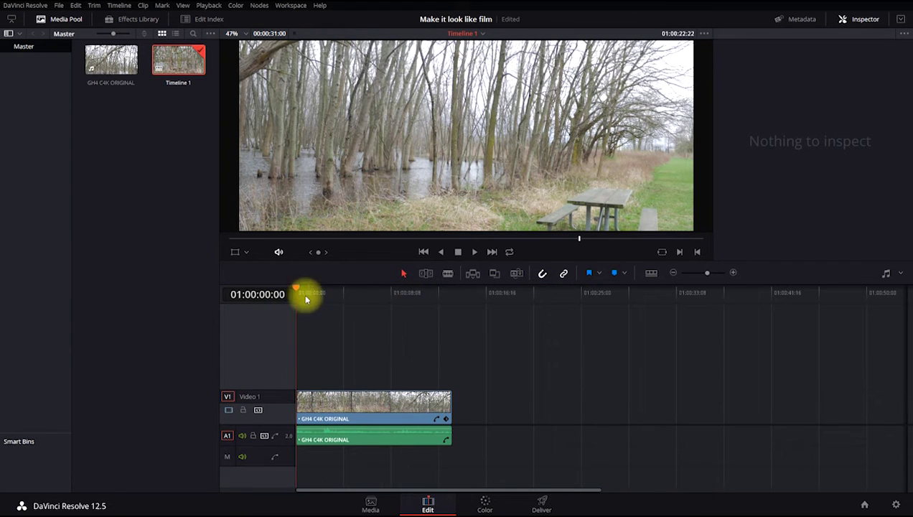
- On the Color page, add a Corrector node 02 beside node 01
{"action": "left_click", "coordinate": [468, 496]}
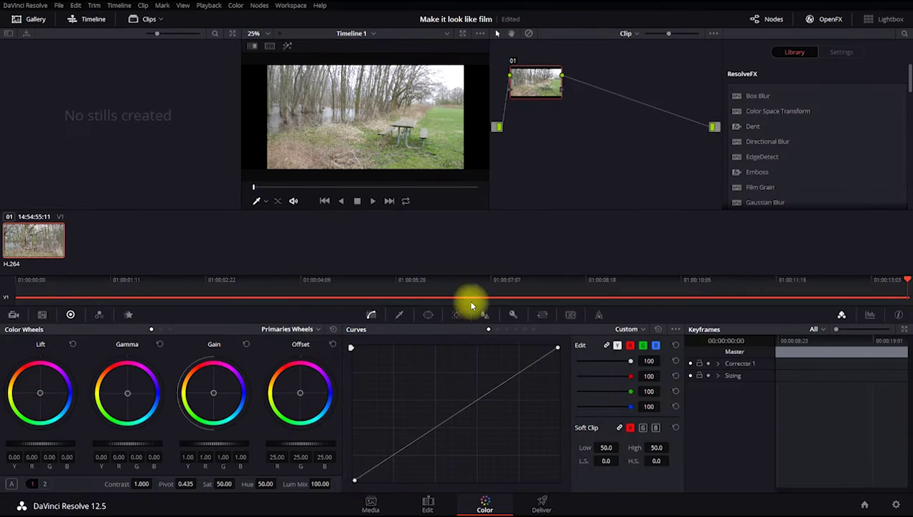
{"action": "left_click_drag", "start_coordinate": [534, 86], "coordinate": [545, 78]}
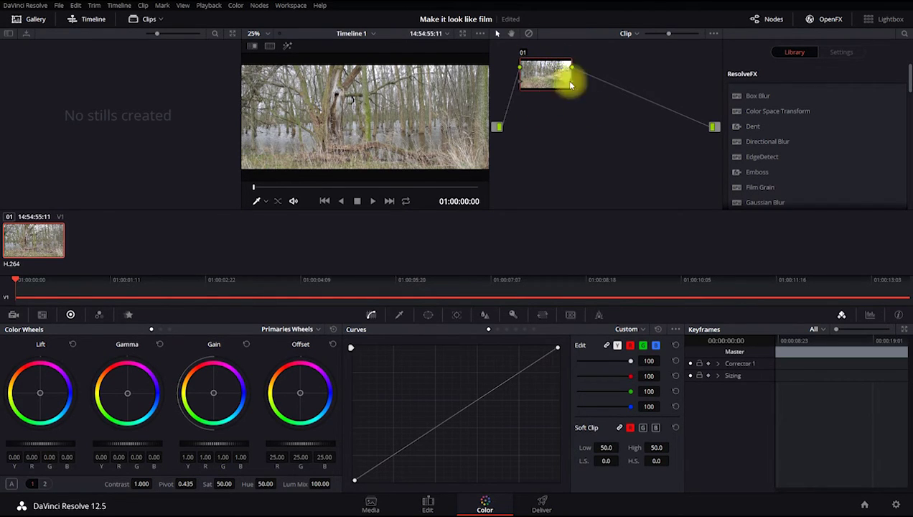
{"action": "left_click_drag", "start_coordinate": [556, 67], "coordinate": [550, 63]}
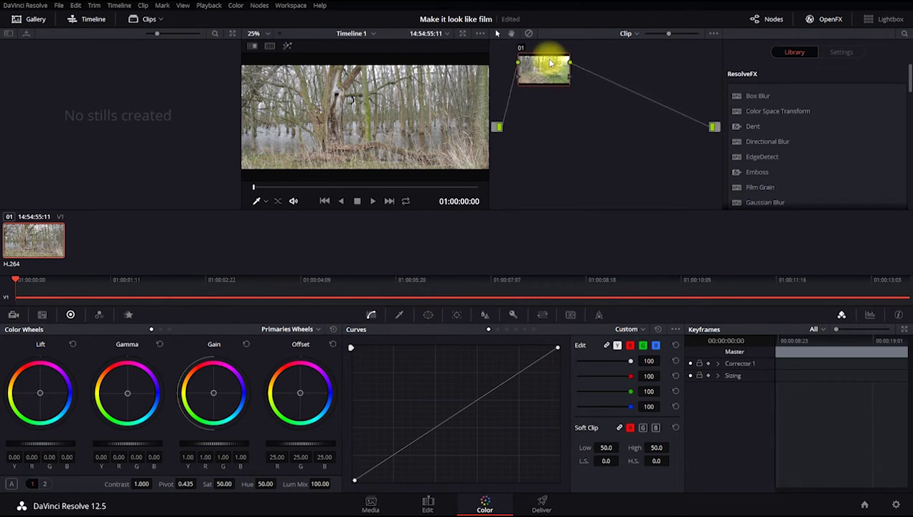
{"action": "right_click", "coordinate": [593, 106]}
{"action": "mouse_move", "coordinate": [617, 125]}
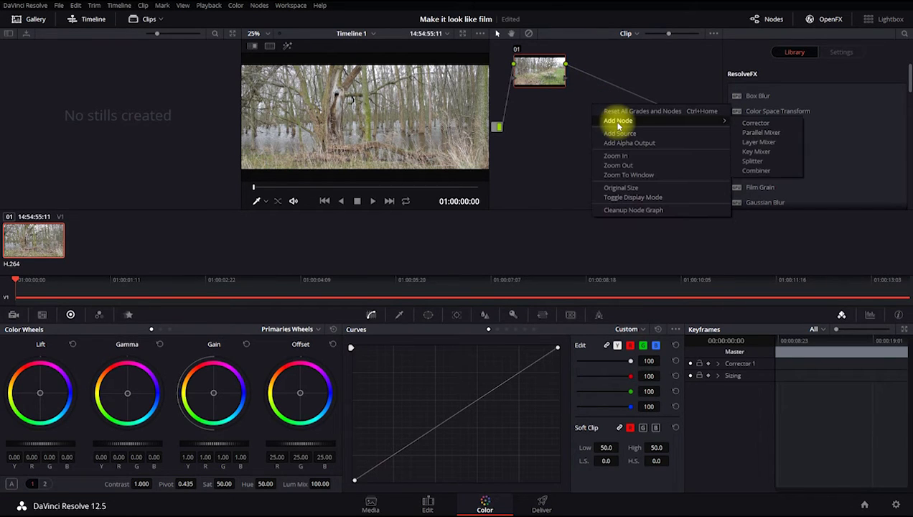
{"action": "left_click", "coordinate": [766, 124]}
{"action": "left_click_drag", "start_coordinate": [628, 129], "coordinate": [627, 129]}
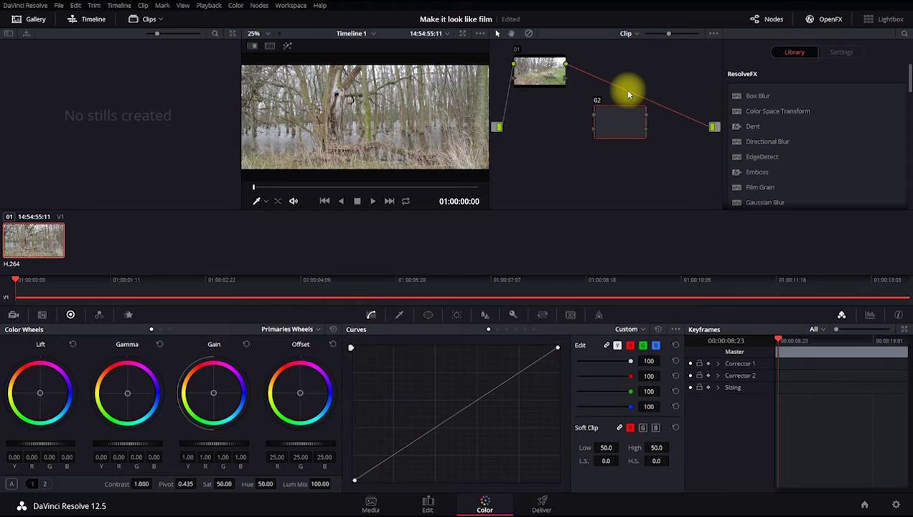
- Rewire the graph so node 01 feeds node 02, which feeds the output
{"action": "left_click", "coordinate": [646, 97]}
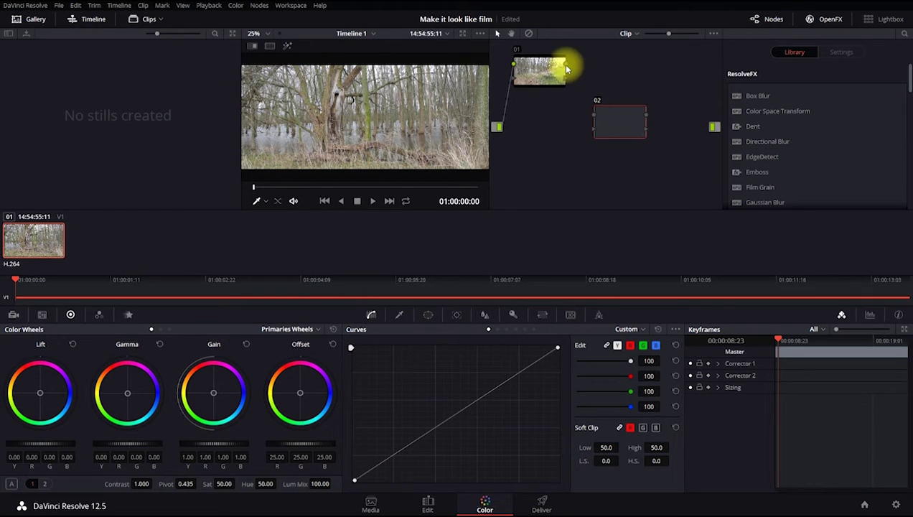
{"action": "left_click_drag", "start_coordinate": [610, 116], "coordinate": [628, 92]}
{"action": "left_click_drag", "start_coordinate": [545, 76], "coordinate": [537, 106]}
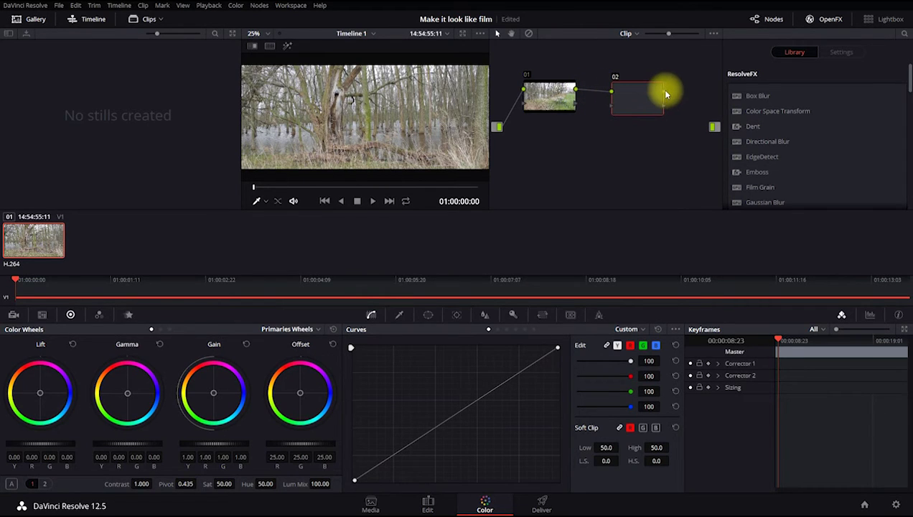
{"action": "left_click_drag", "start_coordinate": [663, 92], "coordinate": [714, 133]}
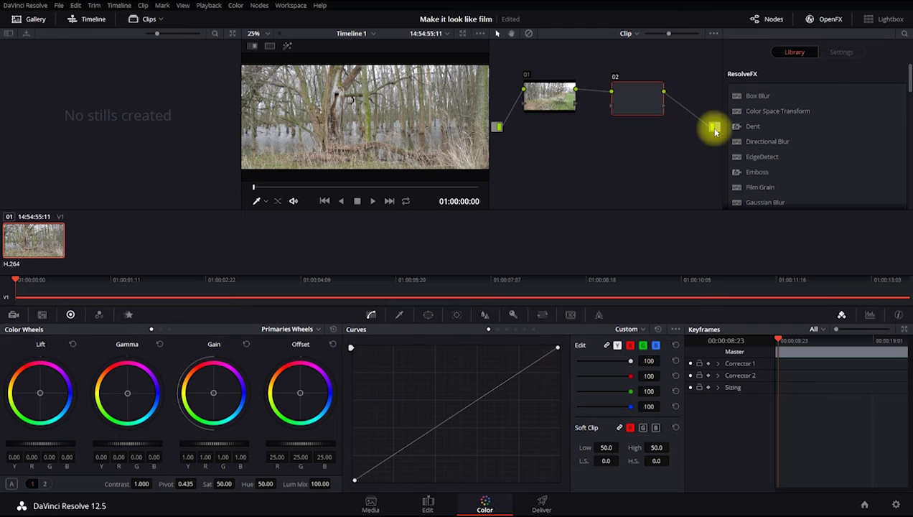
{"action": "left_click_drag", "start_coordinate": [624, 104], "coordinate": [631, 102]}
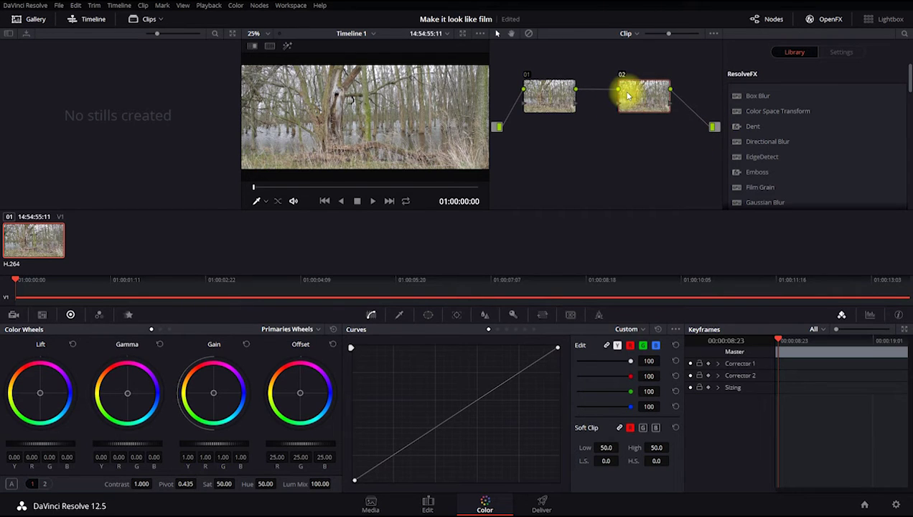
{"action": "left_click_drag", "start_coordinate": [546, 94], "coordinate": [558, 94]}
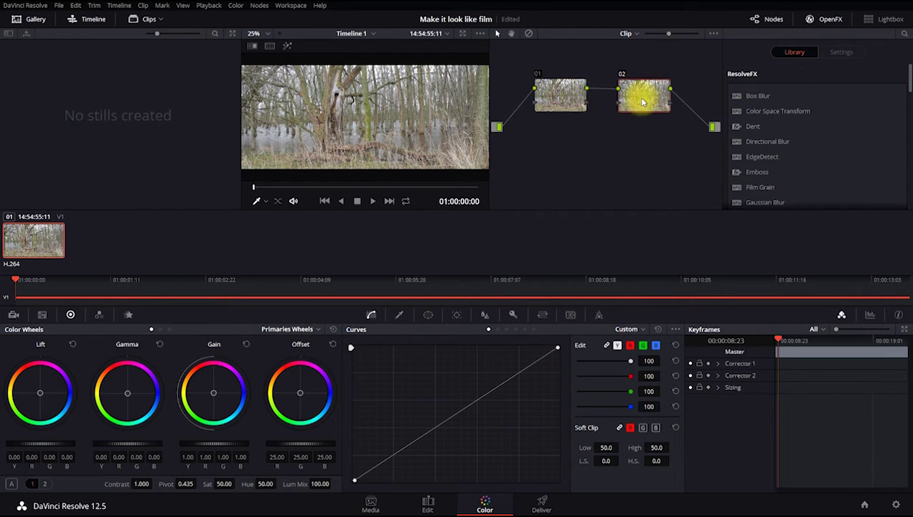
- Apply Magic Bullet Film to node 02 with Kodak 5219 Vision3 500T negative stock
{"action": "scroll", "coordinate": [775, 114], "scroll_direction": "down", "scroll_amount": 4}
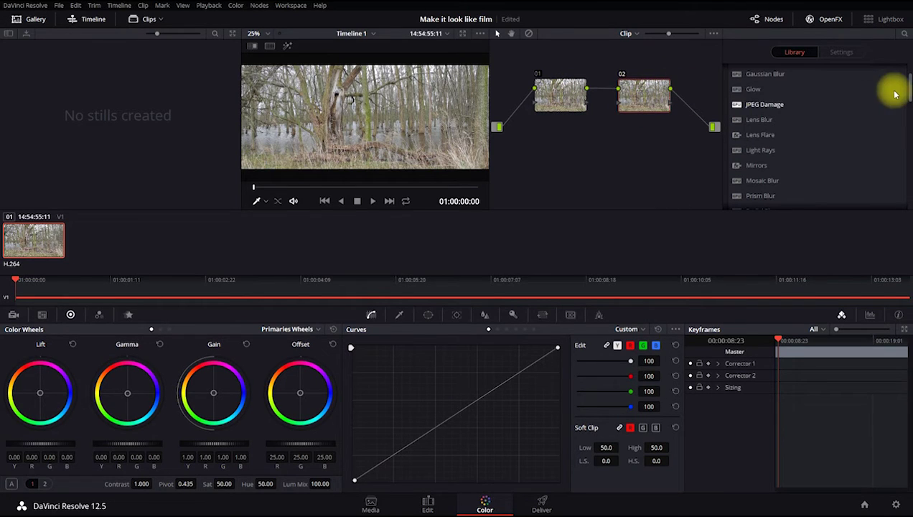
{"action": "left_click_drag", "start_coordinate": [906, 86], "coordinate": [903, 194]}
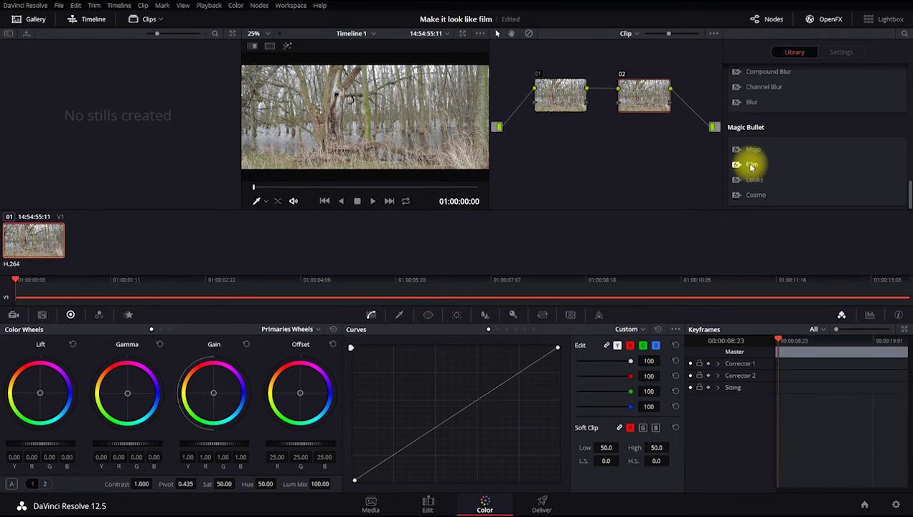
{"action": "left_click_drag", "start_coordinate": [751, 165], "coordinate": [644, 93]}
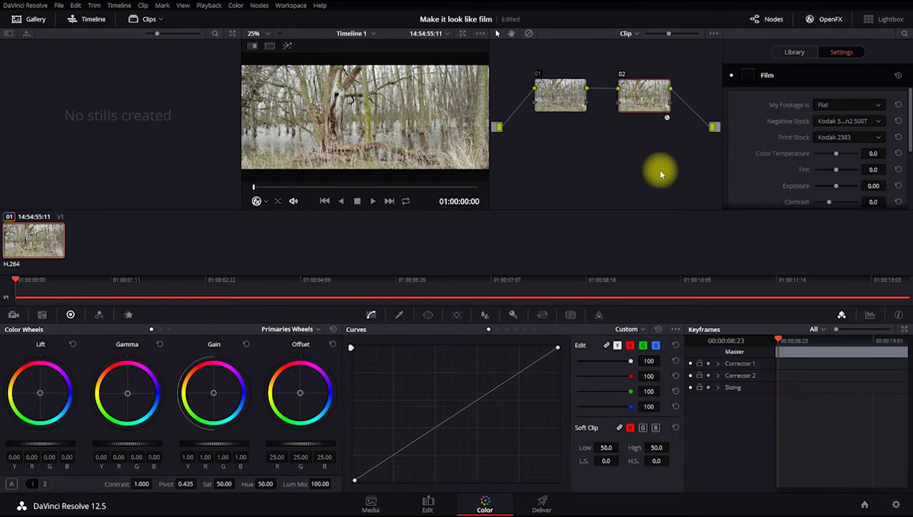
{"action": "left_click", "coordinate": [849, 122]}
{"action": "left_click", "coordinate": [851, 176]}
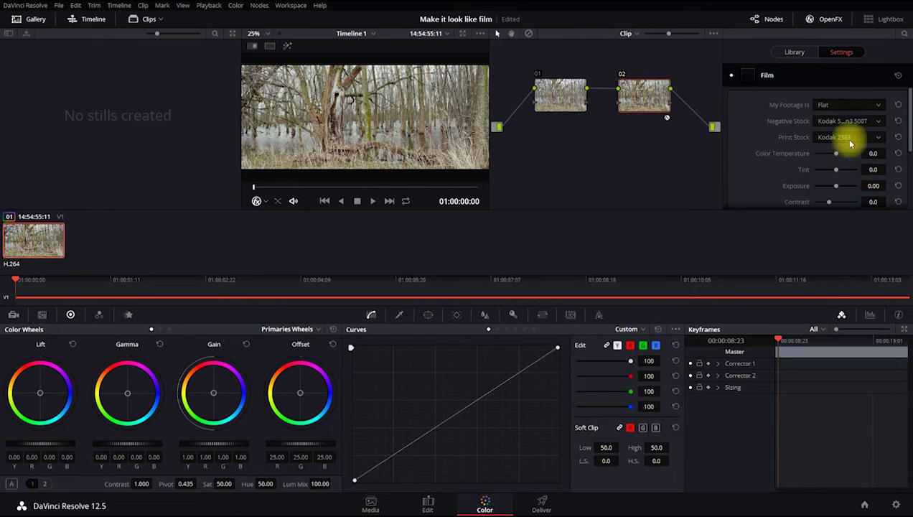
{"action": "scroll", "coordinate": [844, 166], "scroll_direction": "down", "scroll_amount": 4}
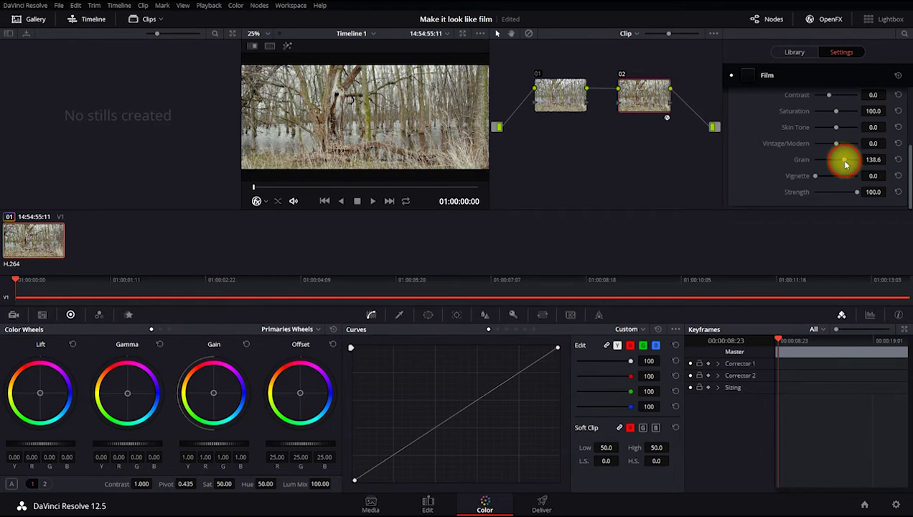
{"action": "scroll", "coordinate": [839, 154], "scroll_direction": "up", "scroll_amount": 4}
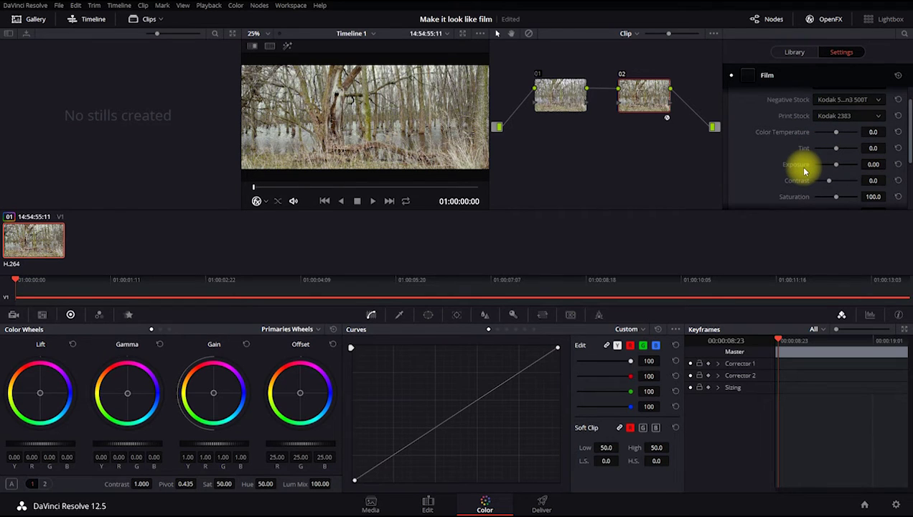
{"action": "scroll", "coordinate": [808, 165], "scroll_direction": "up", "scroll_amount": 1}
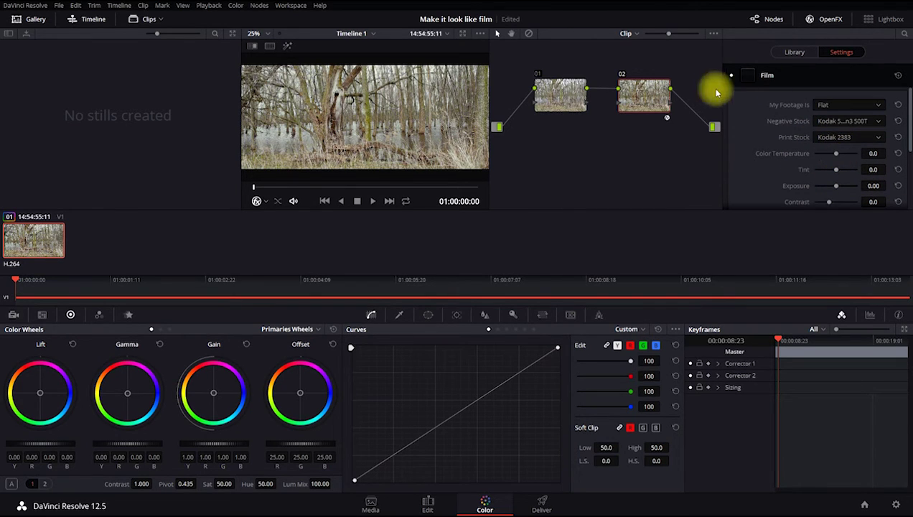
{"action": "left_click", "coordinate": [791, 51]}
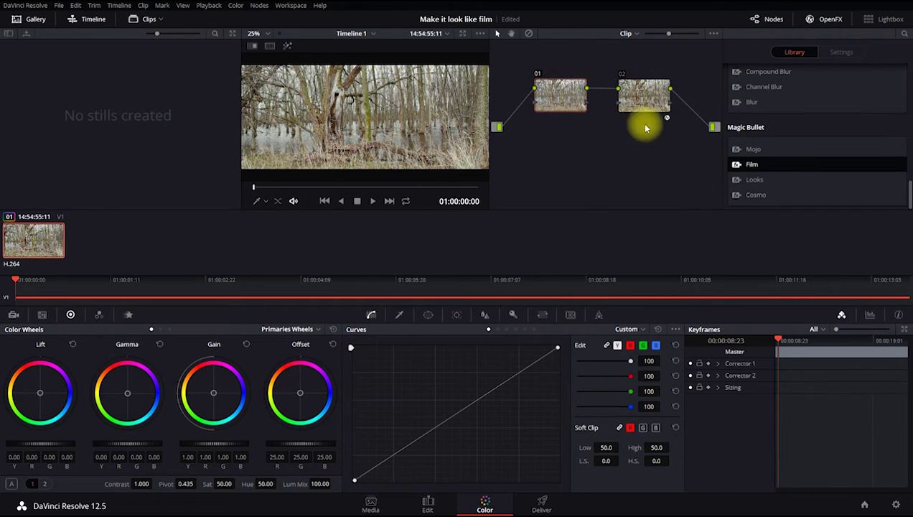
- Label node 02 as Film
{"action": "left_click", "coordinate": [635, 94]}
{"action": "right_click", "coordinate": [633, 91]}
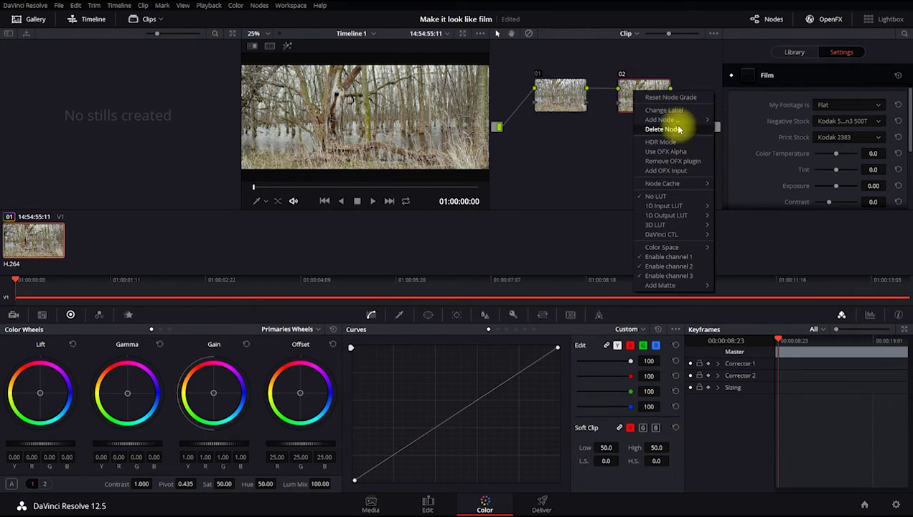
{"action": "left_click", "coordinate": [680, 110]}
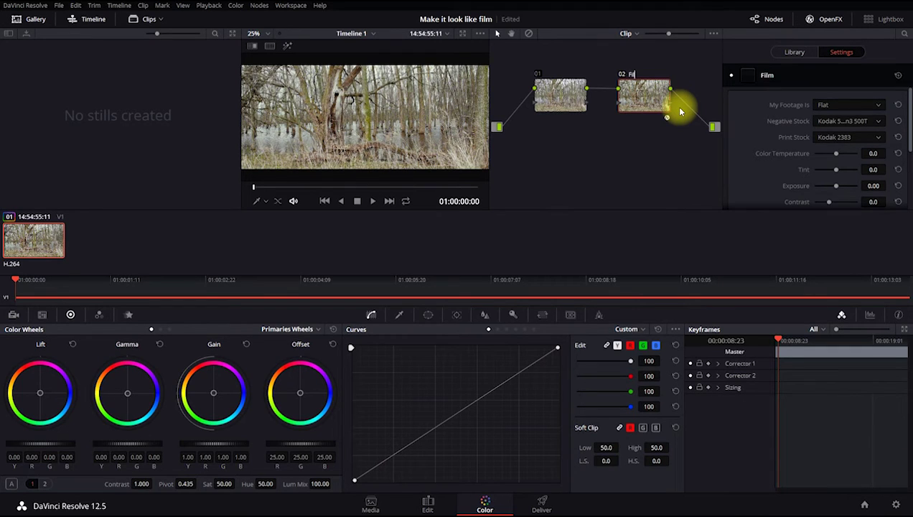
- Label node 01 as Looks and apply the Magic Bullet Looks OpenFX effect to it
{"action": "left_click", "coordinate": [551, 87]}
{"action": "right_click", "coordinate": [553, 89]}
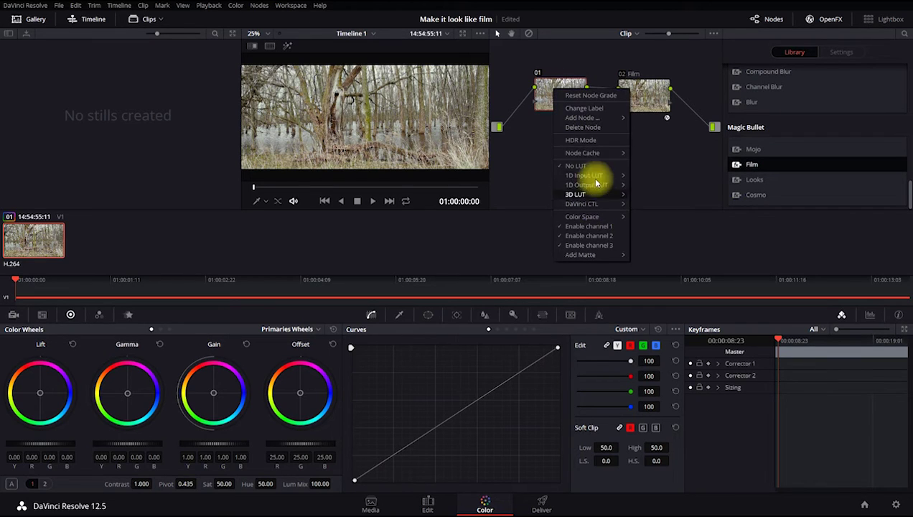
{"action": "left_click", "coordinate": [585, 103]}
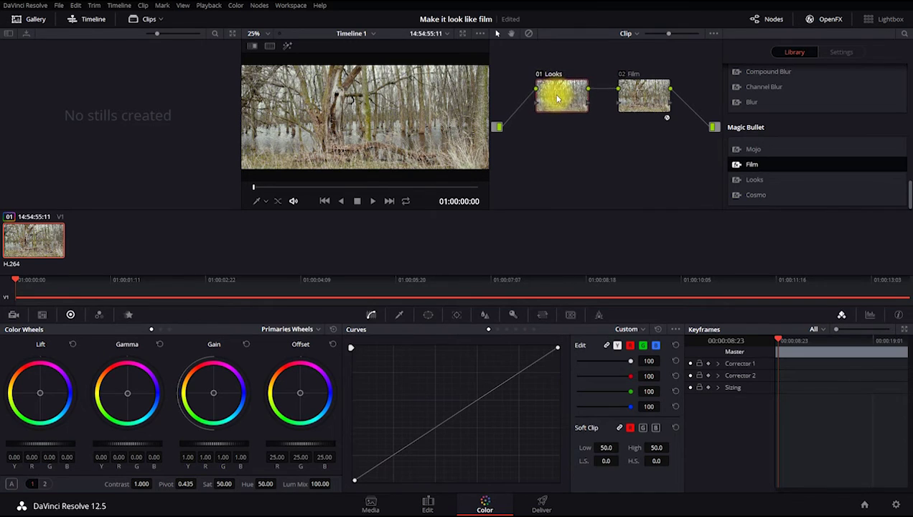
{"action": "left_click_drag", "start_coordinate": [588, 104], "coordinate": [589, 99]}
{"action": "left_click_drag", "start_coordinate": [745, 180], "coordinate": [551, 92]}
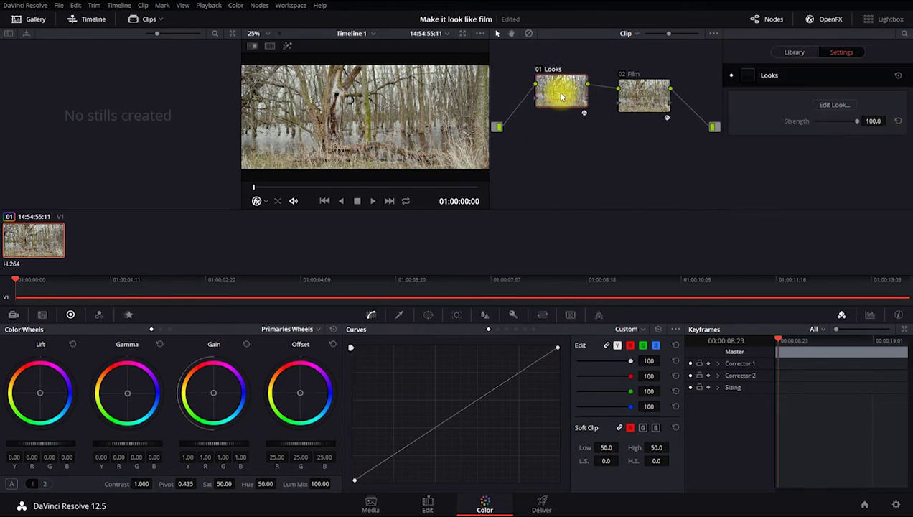
- Open the Magic Bullet Looks editor and preview Blockbuster Cool looks like Frost, Shutters and Polaris
{"action": "left_click", "coordinate": [844, 106]}
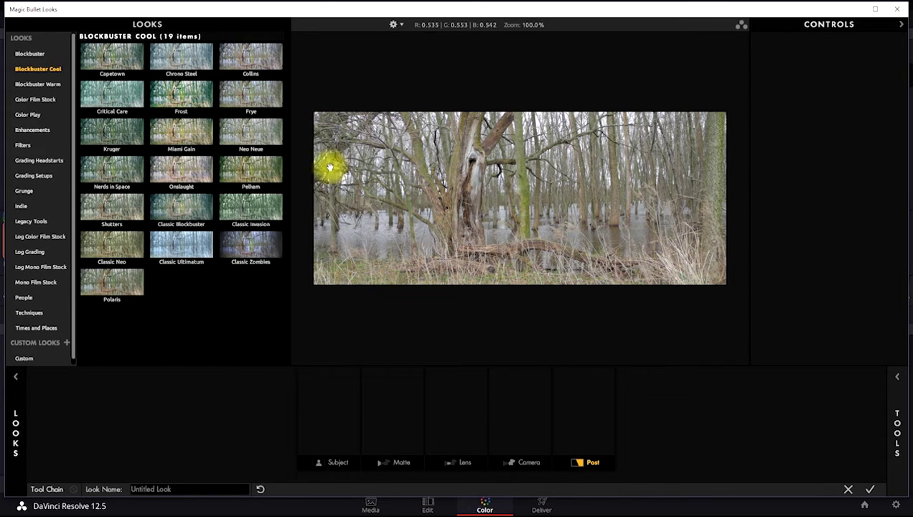
{"action": "left_click", "coordinate": [240, 212]}
{"action": "left_click", "coordinate": [185, 217]}
{"action": "left_click", "coordinate": [177, 102]}
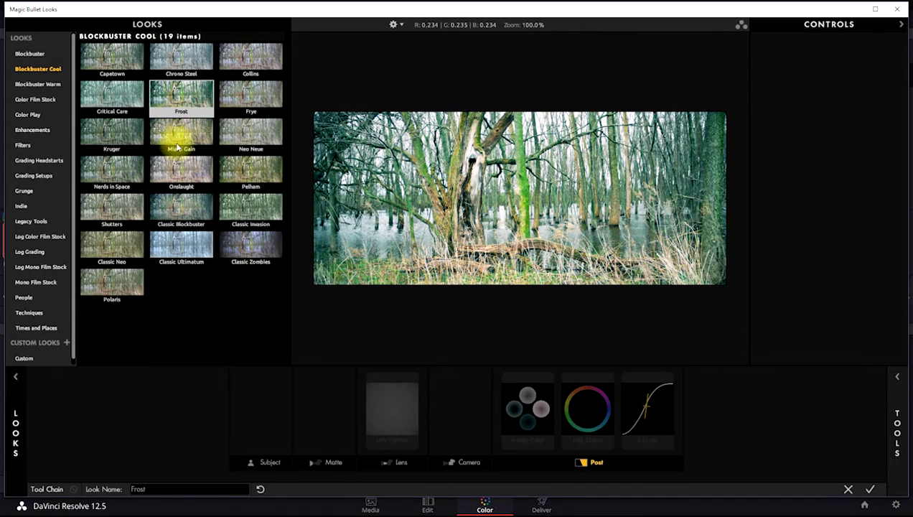
{"action": "left_click", "coordinate": [177, 147]}
{"action": "left_click", "coordinate": [112, 171]}
{"action": "left_click", "coordinate": [110, 210]}
{"action": "left_click", "coordinate": [110, 246]}
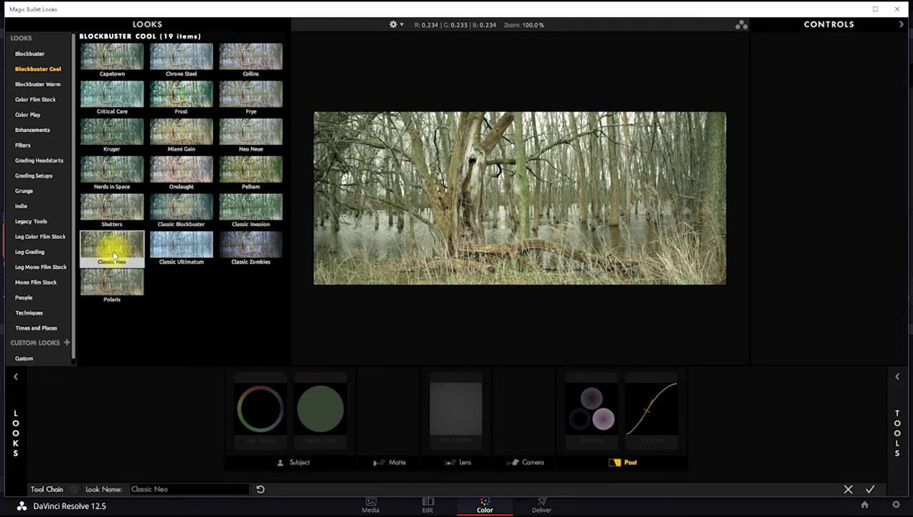
{"action": "left_click", "coordinate": [111, 281]}
- Choose Classic Invasion after comparing Ultimatum, Frye and Pelham, then accept it back in Resolve
{"action": "left_click", "coordinate": [188, 246]}
{"action": "left_click", "coordinate": [185, 210]}
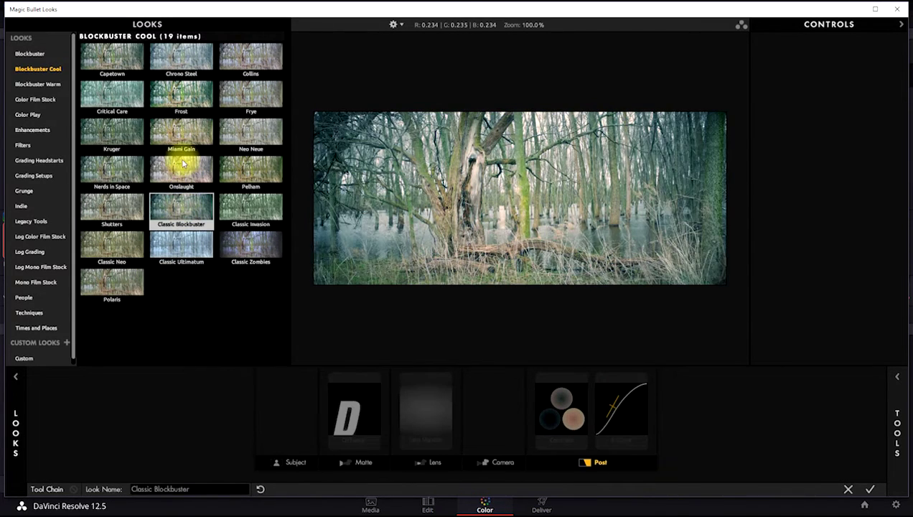
{"action": "left_click", "coordinate": [181, 135]}
{"action": "left_click", "coordinate": [183, 97]}
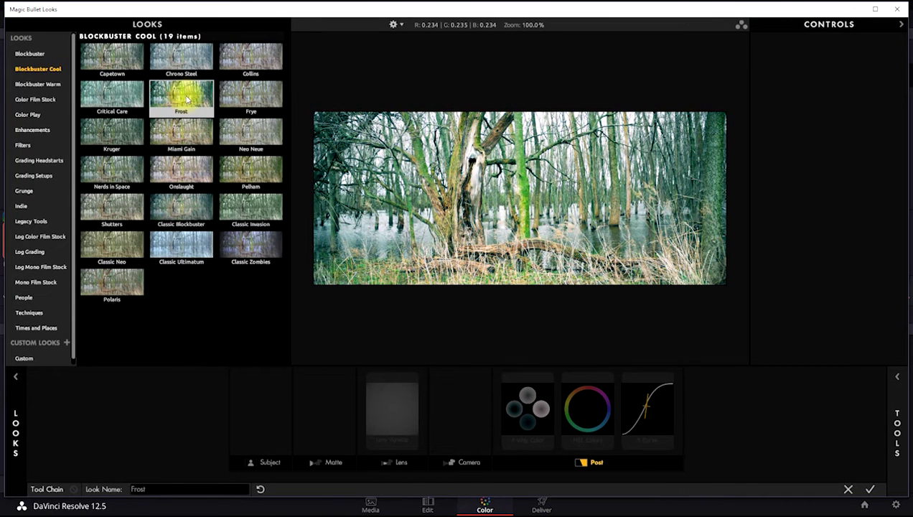
{"action": "left_click", "coordinate": [247, 108]}
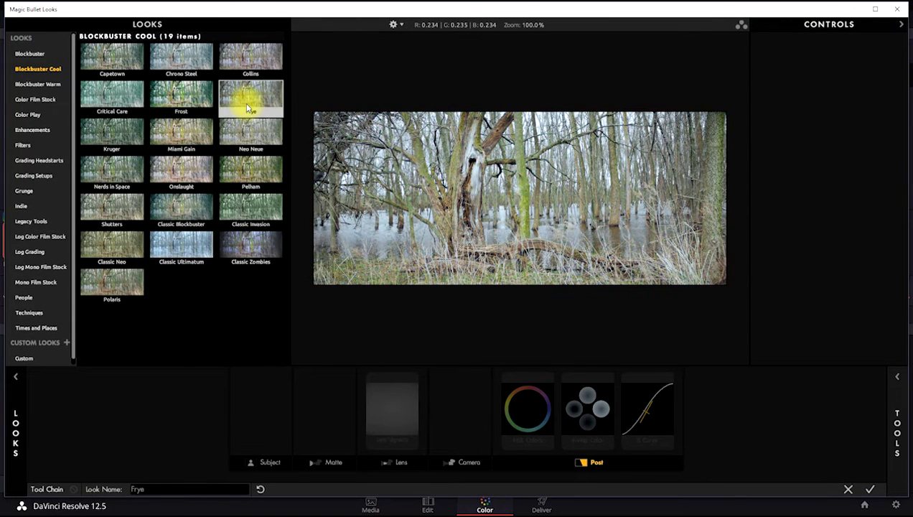
{"action": "left_click", "coordinate": [248, 168]}
{"action": "left_click", "coordinate": [252, 208]}
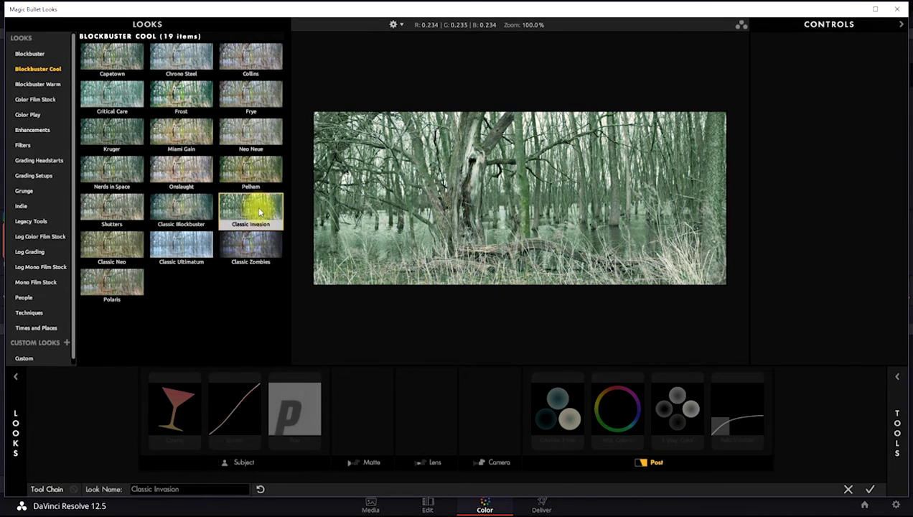
{"action": "left_click", "coordinate": [676, 407]}
{"action": "left_click", "coordinate": [870, 489]}
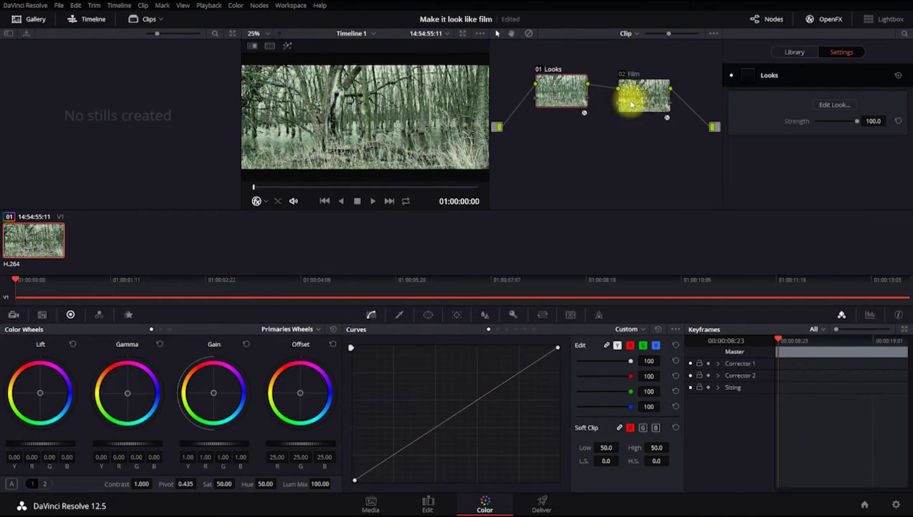
{"action": "left_click_drag", "start_coordinate": [644, 94], "coordinate": [638, 90]}
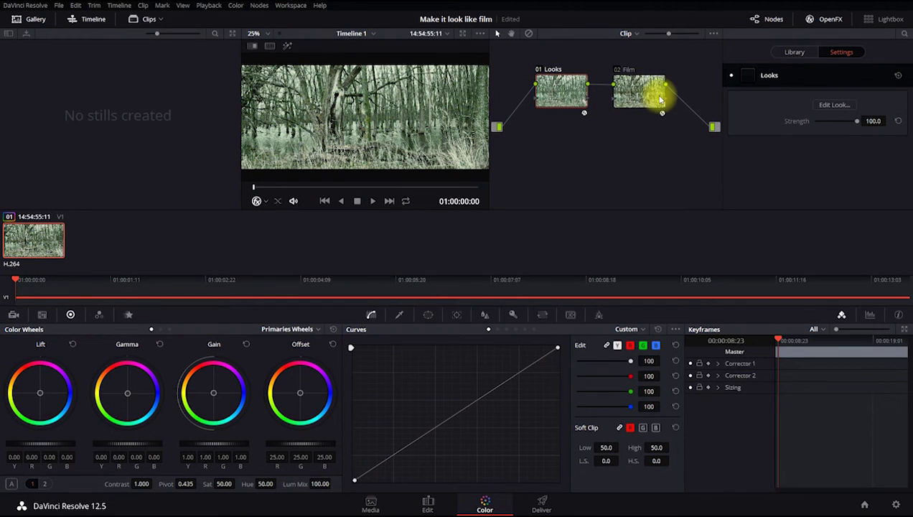
- On the Deliver page, browse for a render location and expand the C drive
{"action": "left_click", "coordinate": [543, 507]}
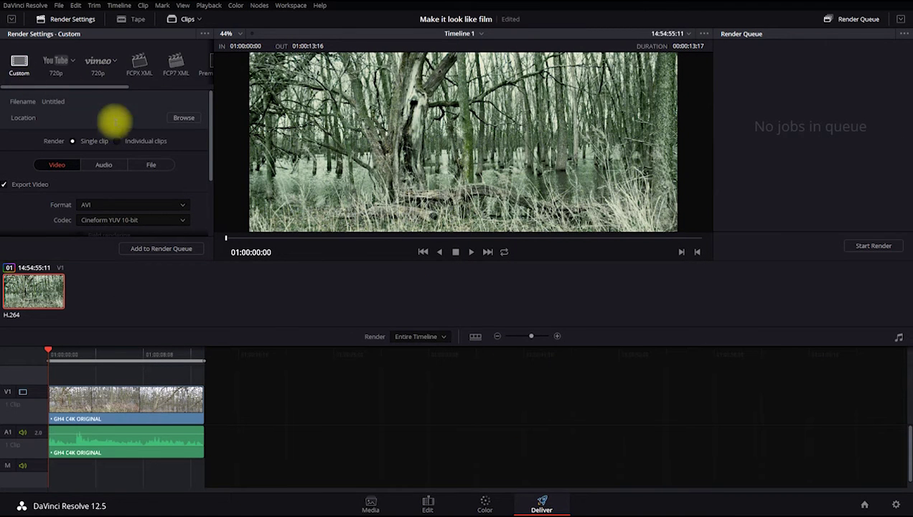
{"action": "scroll", "coordinate": [115, 122], "scroll_direction": "down", "scroll_amount": 2}
{"action": "scroll", "coordinate": [162, 134], "scroll_direction": "up", "scroll_amount": 2}
{"action": "left_click", "coordinate": [184, 118]}
{"action": "left_click", "coordinate": [347, 162]}
{"action": "left_click", "coordinate": [345, 163]}
{"action": "left_click", "coordinate": [350, 252]}
{"action": "scroll", "coordinate": [350, 237], "scroll_direction": "down", "scroll_amount": 3}
{"action": "scroll", "coordinate": [350, 187], "scroll_direction": "up", "scroll_amount": 3}
{"action": "scroll", "coordinate": [351, 201], "scroll_direction": "down", "scroll_amount": 1}
{"action": "left_click", "coordinate": [349, 213]}
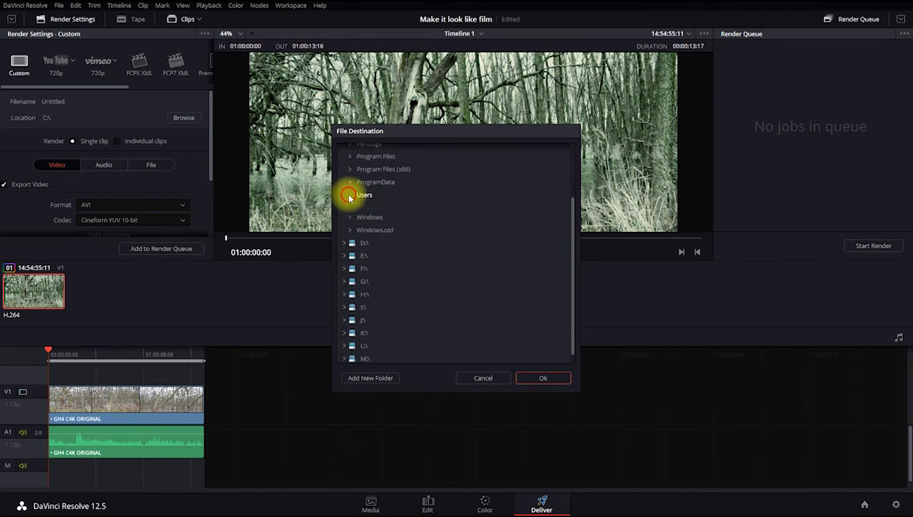
- Navigate through Users, the home folder and Desktop, and choose GH4 as the render location
{"action": "left_click", "coordinate": [350, 194]}
{"action": "left_click", "coordinate": [354, 234]}
{"action": "scroll", "coordinate": [387, 234], "scroll_direction": "down", "scroll_amount": 2}
{"action": "left_click", "coordinate": [361, 216]}
{"action": "left_click", "coordinate": [379, 229]}
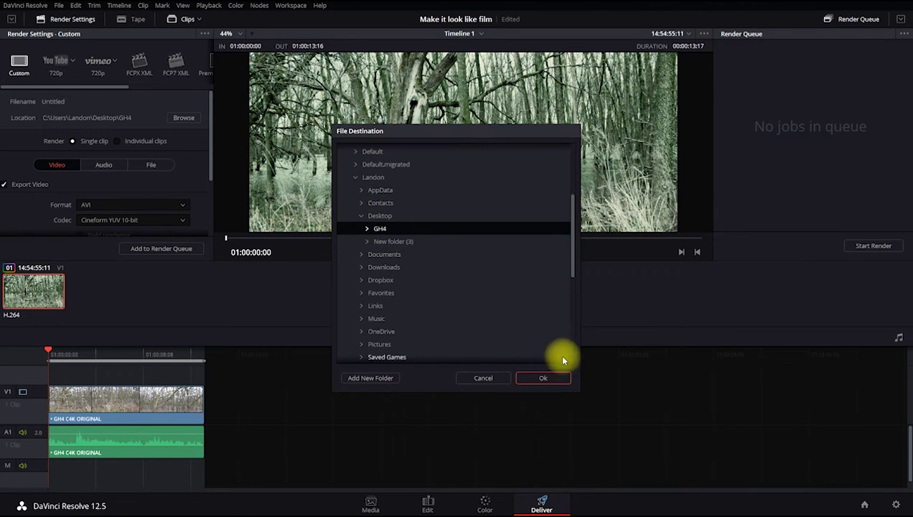
{"action": "left_click", "coordinate": [545, 377]}
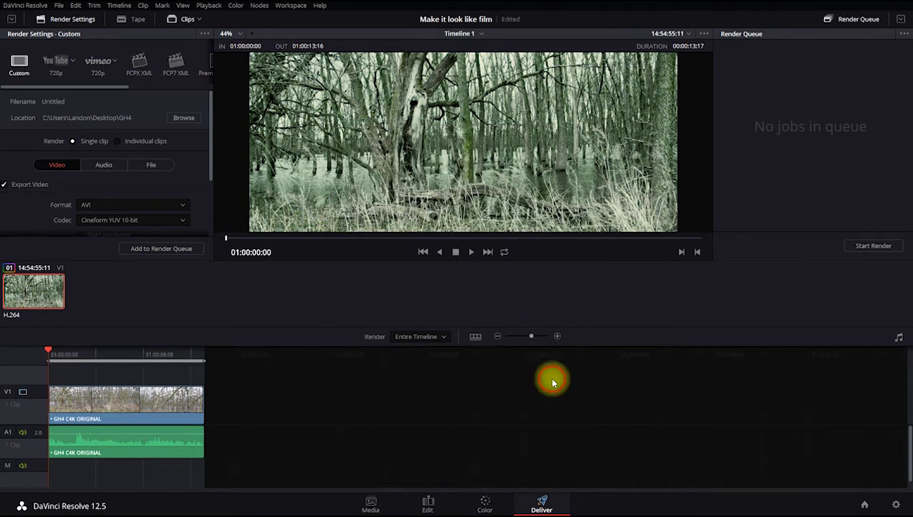
- Name the render file 'Output' and turn off audio export
{"action": "left_click", "coordinate": [156, 169]}
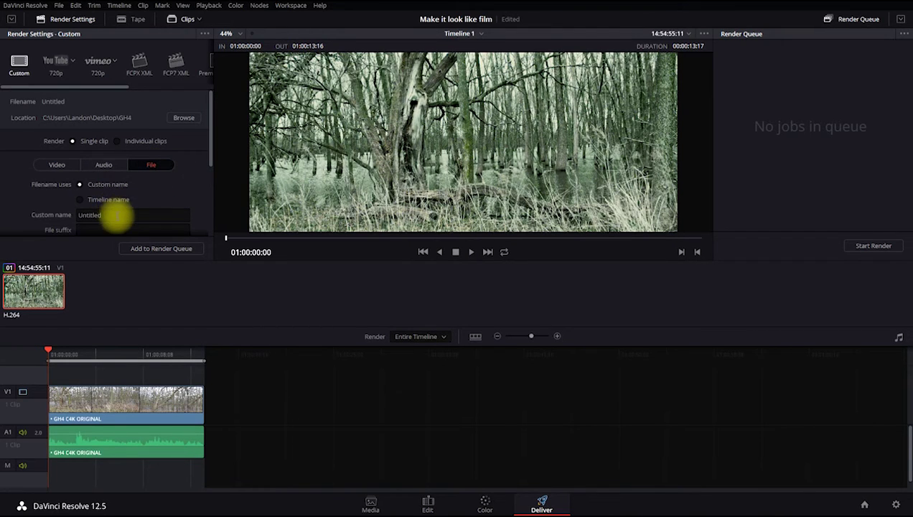
{"action": "left_click", "coordinate": [115, 214]}
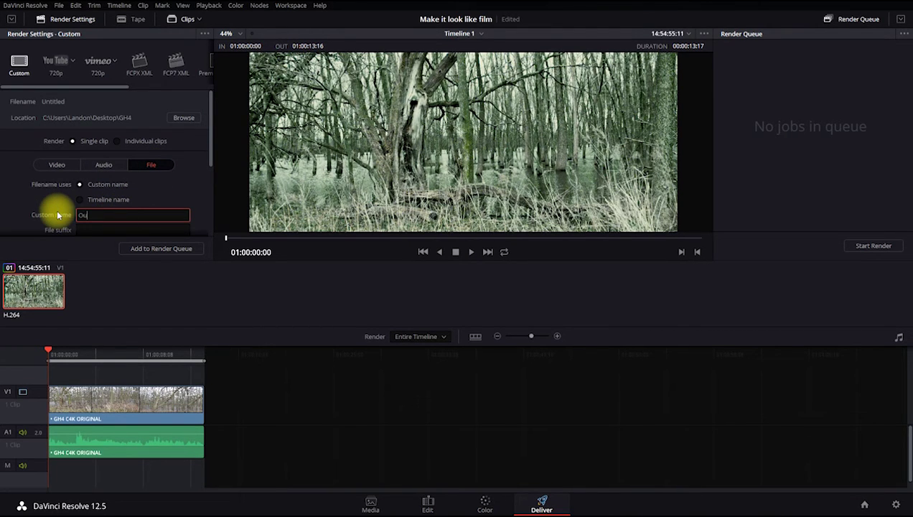
{"action": "type", "text": "Output"}
{"action": "scroll", "coordinate": [107, 206], "scroll_direction": "down", "scroll_amount": 2}
{"action": "left_click", "coordinate": [100, 108]}
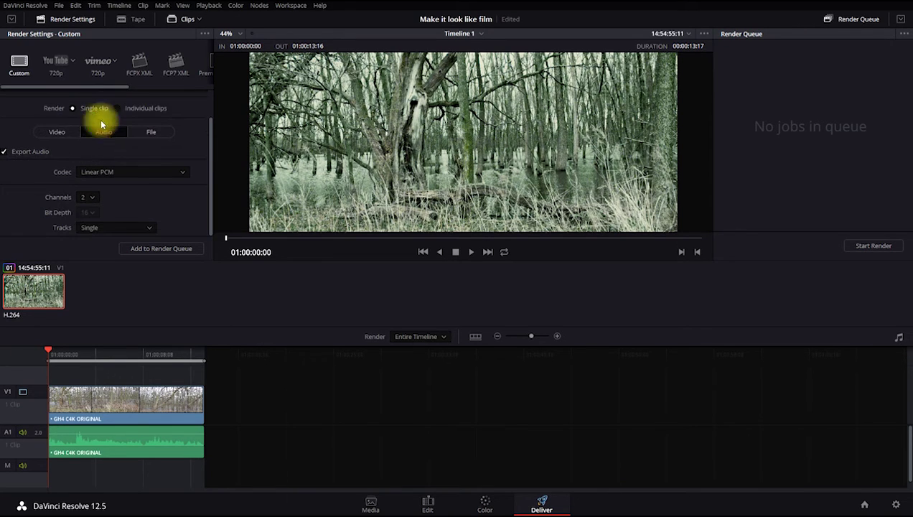
{"action": "left_click", "coordinate": [8, 157]}
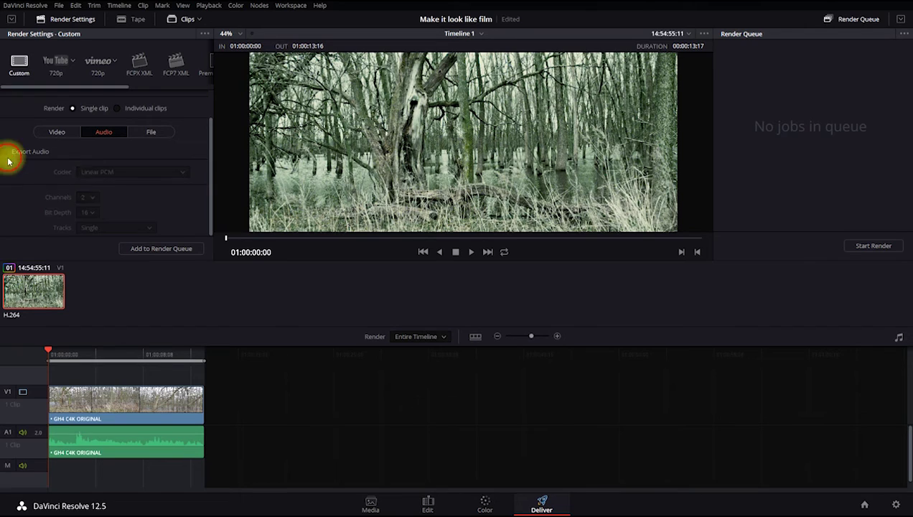
{"action": "left_click", "coordinate": [63, 134]}
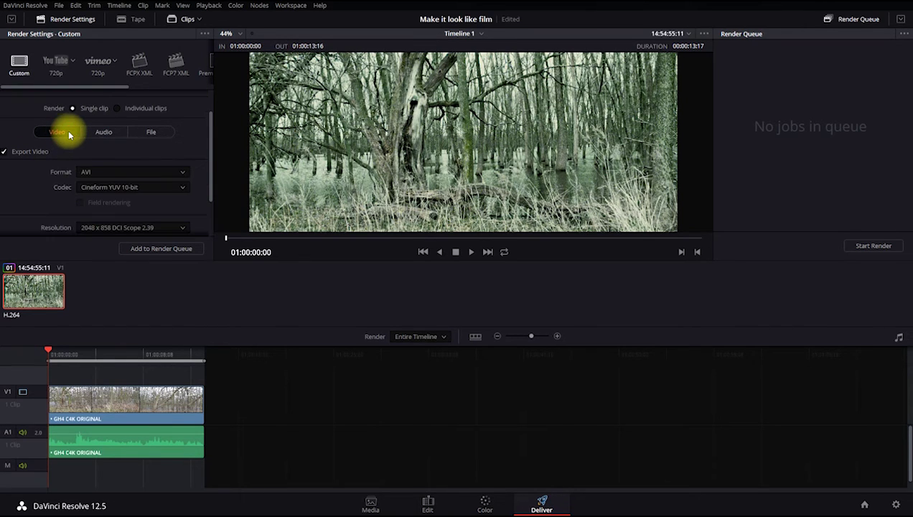
- Set the video format to QuickTime with the H.264 codec
{"action": "left_click", "coordinate": [123, 172]}
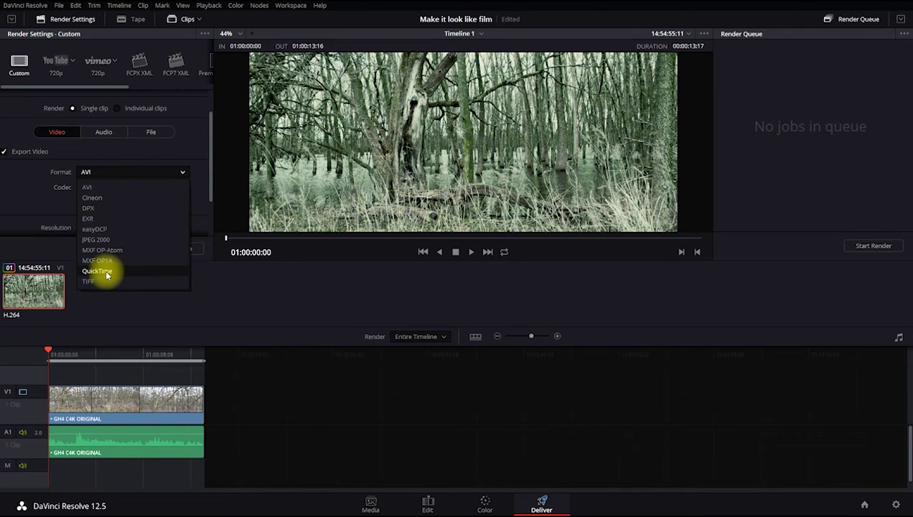
{"action": "left_click", "coordinate": [106, 271]}
{"action": "left_click_drag", "start_coordinate": [209, 159], "coordinate": [209, 167]}
{"action": "left_click", "coordinate": [139, 181]}
{"action": "left_click", "coordinate": [182, 203]}
{"action": "left_click_drag", "start_coordinate": [211, 166], "coordinate": [210, 196]}
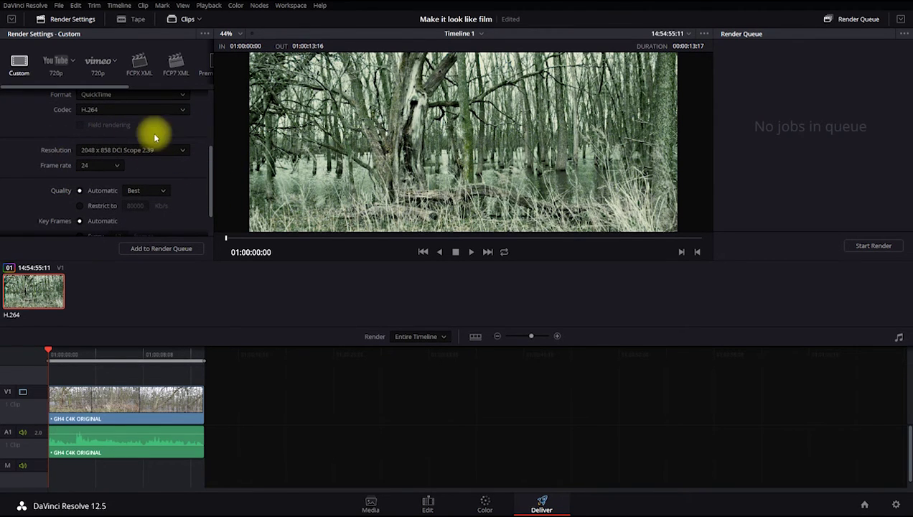
{"action": "left_click_drag", "start_coordinate": [209, 159], "coordinate": [203, 196]}
- Add Timeline 1 to the render queue and render Job 1 until it completes
{"action": "left_click", "coordinate": [159, 248]}
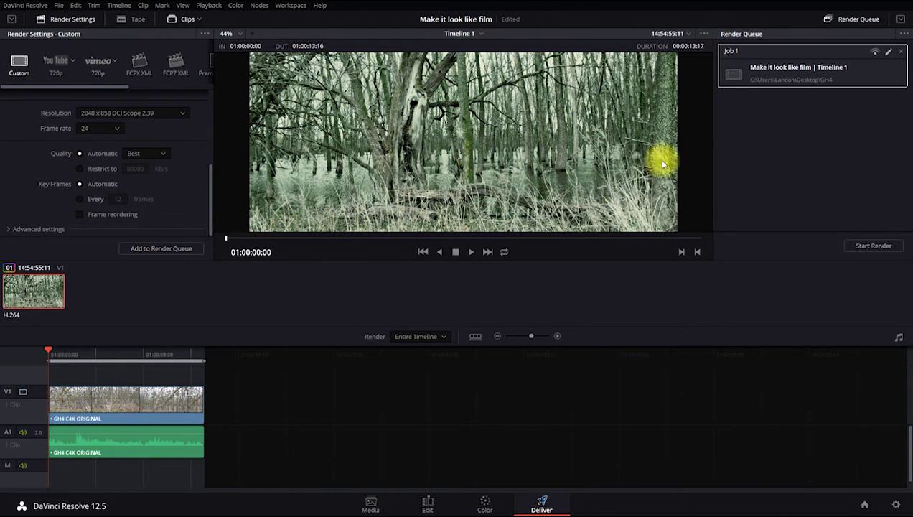
{"action": "left_click", "coordinate": [870, 246]}
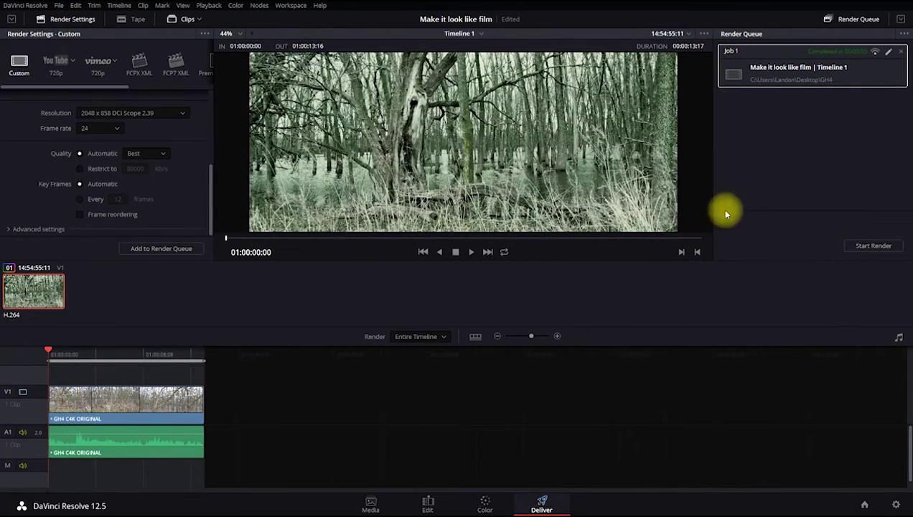
- Quit DaVinci Resolve, saving the project
{"action": "left_click", "coordinate": [15, 7]}
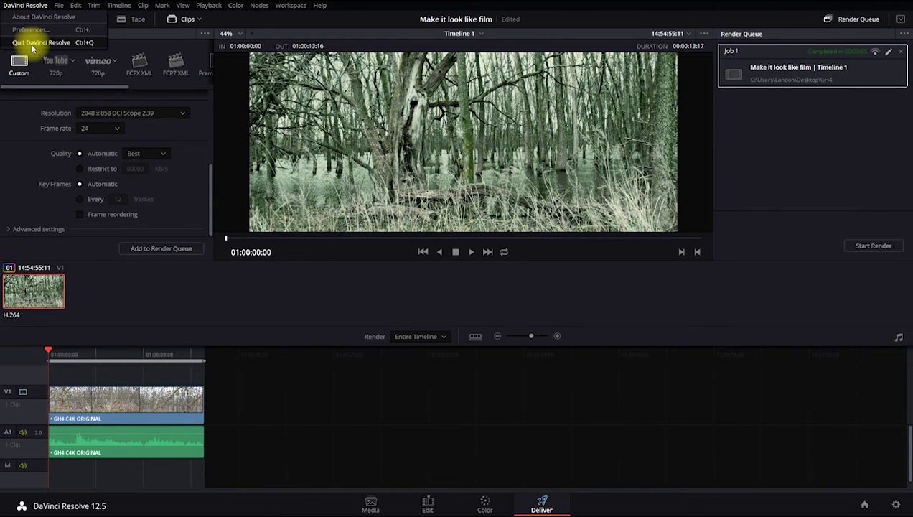
{"action": "left_click", "coordinate": [41, 42]}
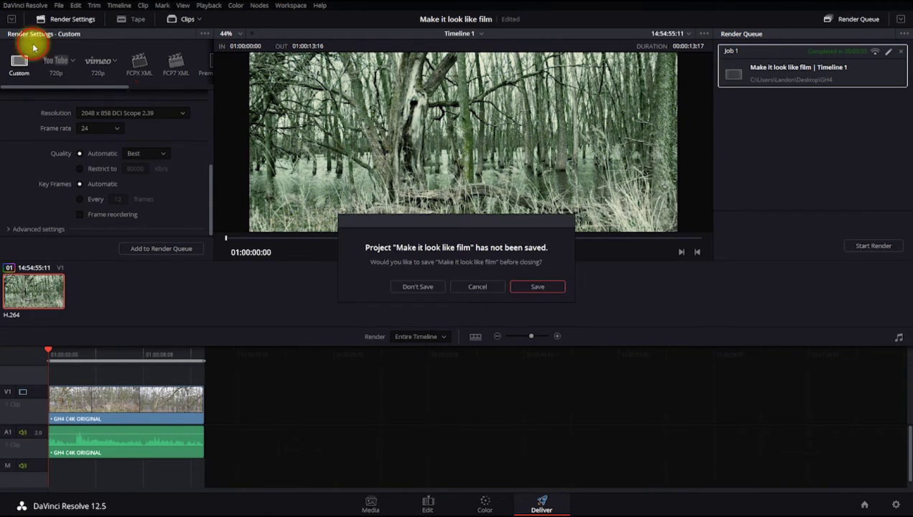
{"action": "left_click", "coordinate": [538, 287]}
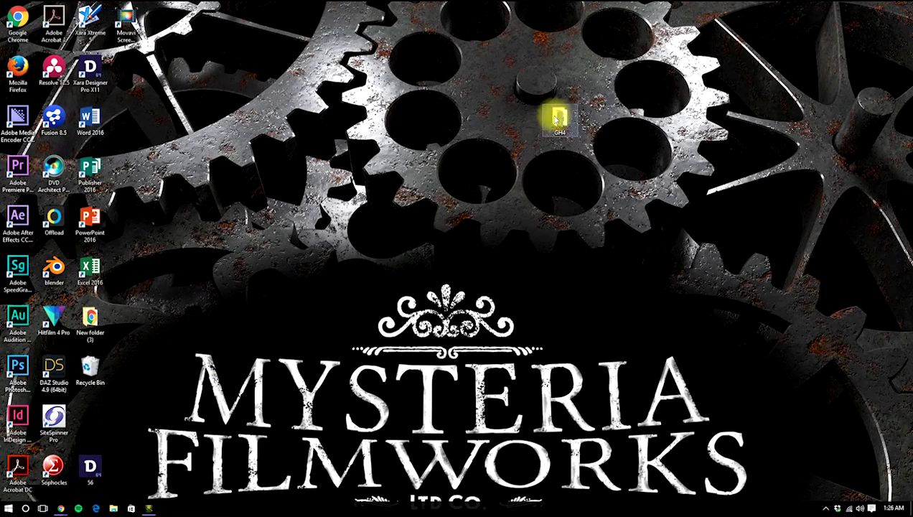
- Open the desktop GH4 folder and play the rendered Output video
{"action": "double_click", "coordinate": [559, 116]}
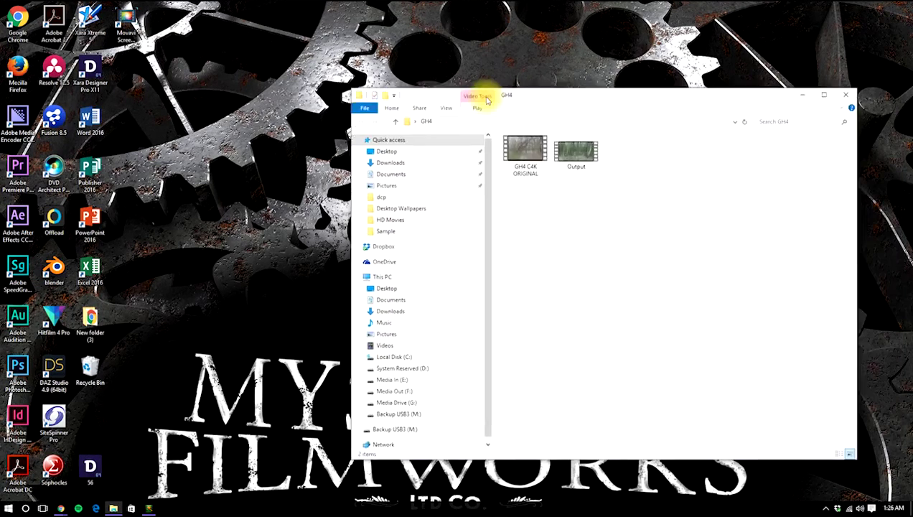
{"action": "left_click_drag", "start_coordinate": [484, 96], "coordinate": [428, 106]}
{"action": "left_click", "coordinate": [480, 164]}
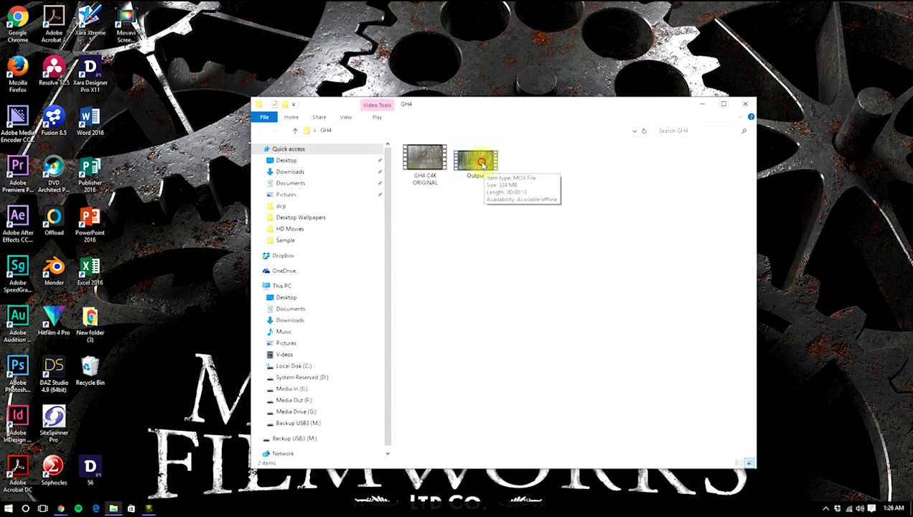
{"action": "double_click", "coordinate": [481, 162]}
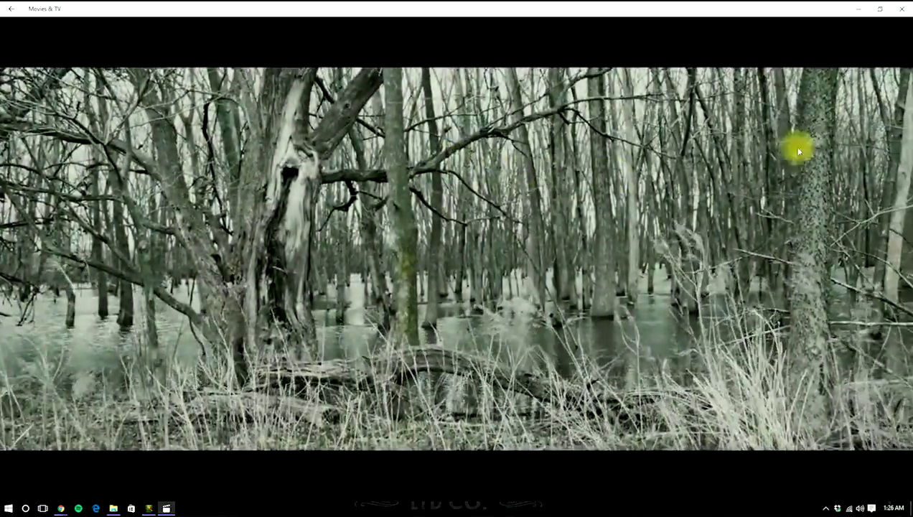